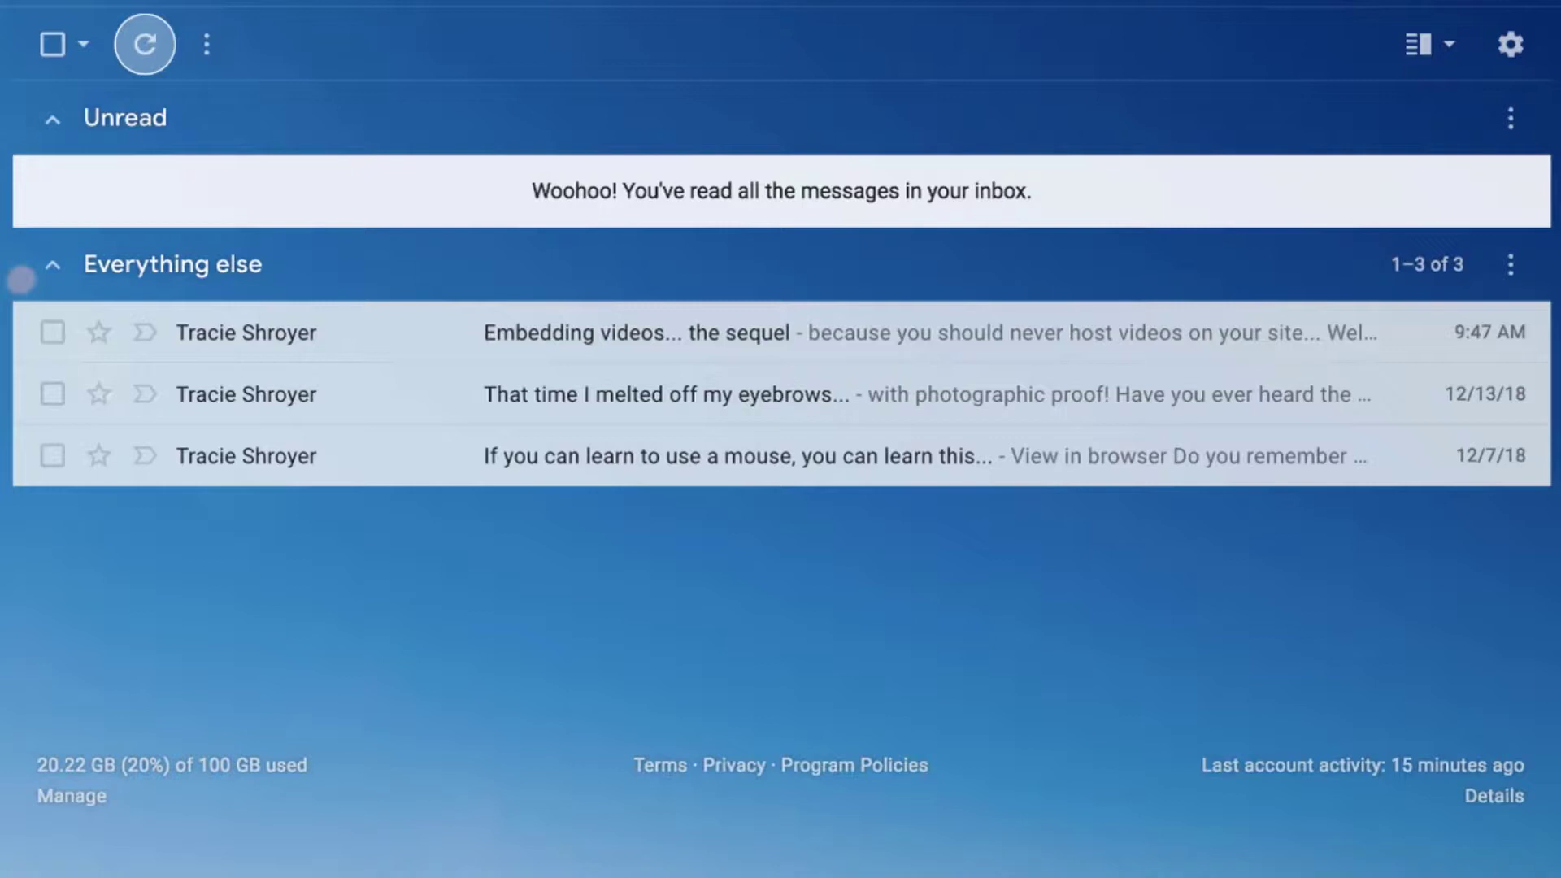
View the email about learning to use a mouse with its images, then return to the inbox.
mouse_move(1024, 453)
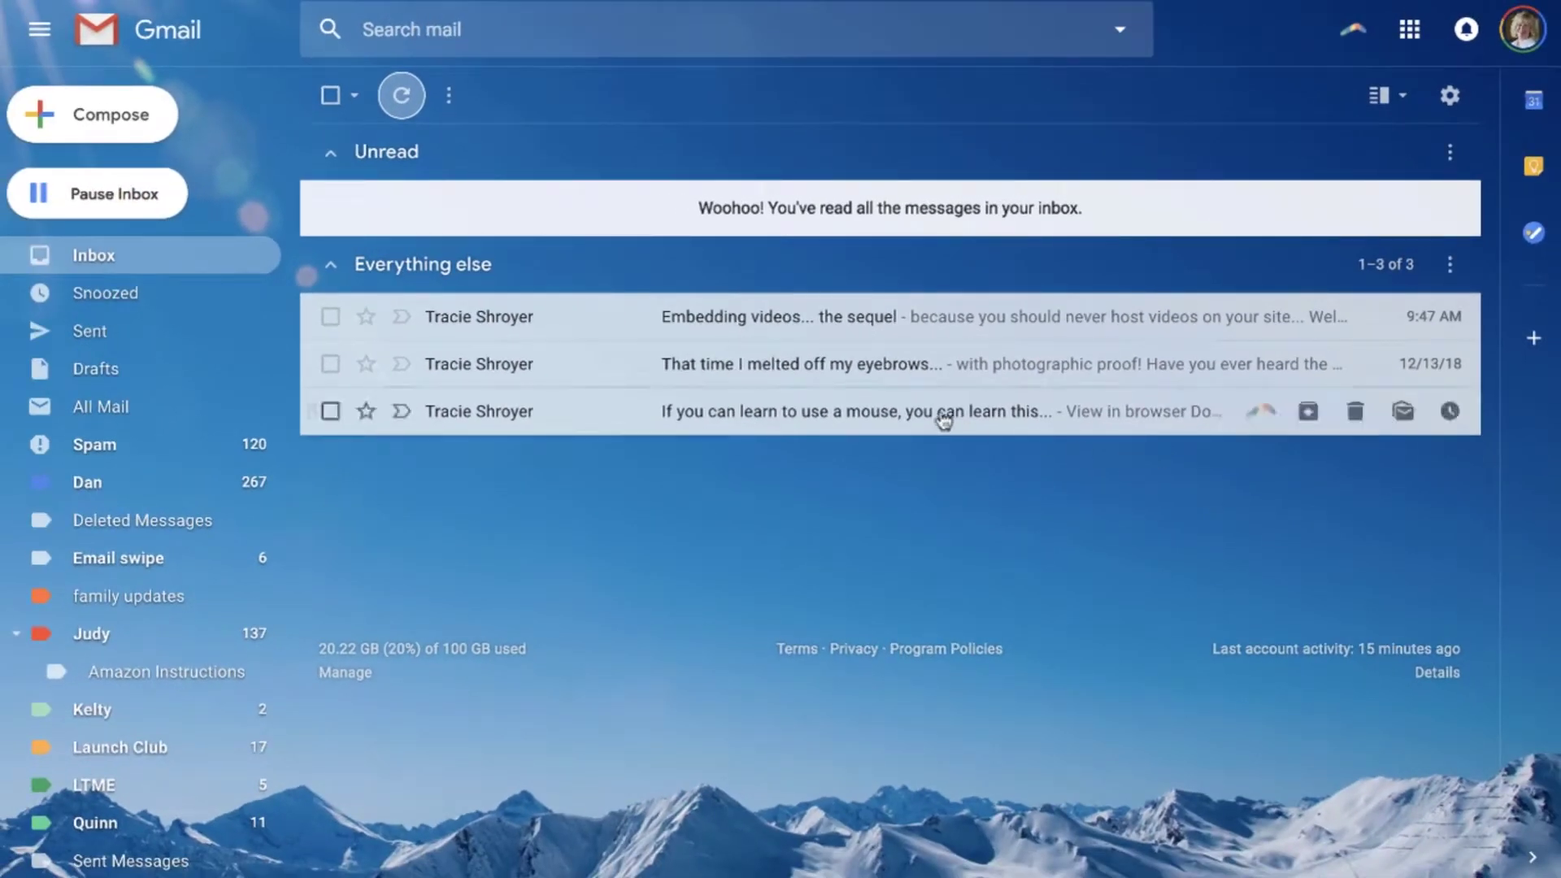
left_click(943, 415)
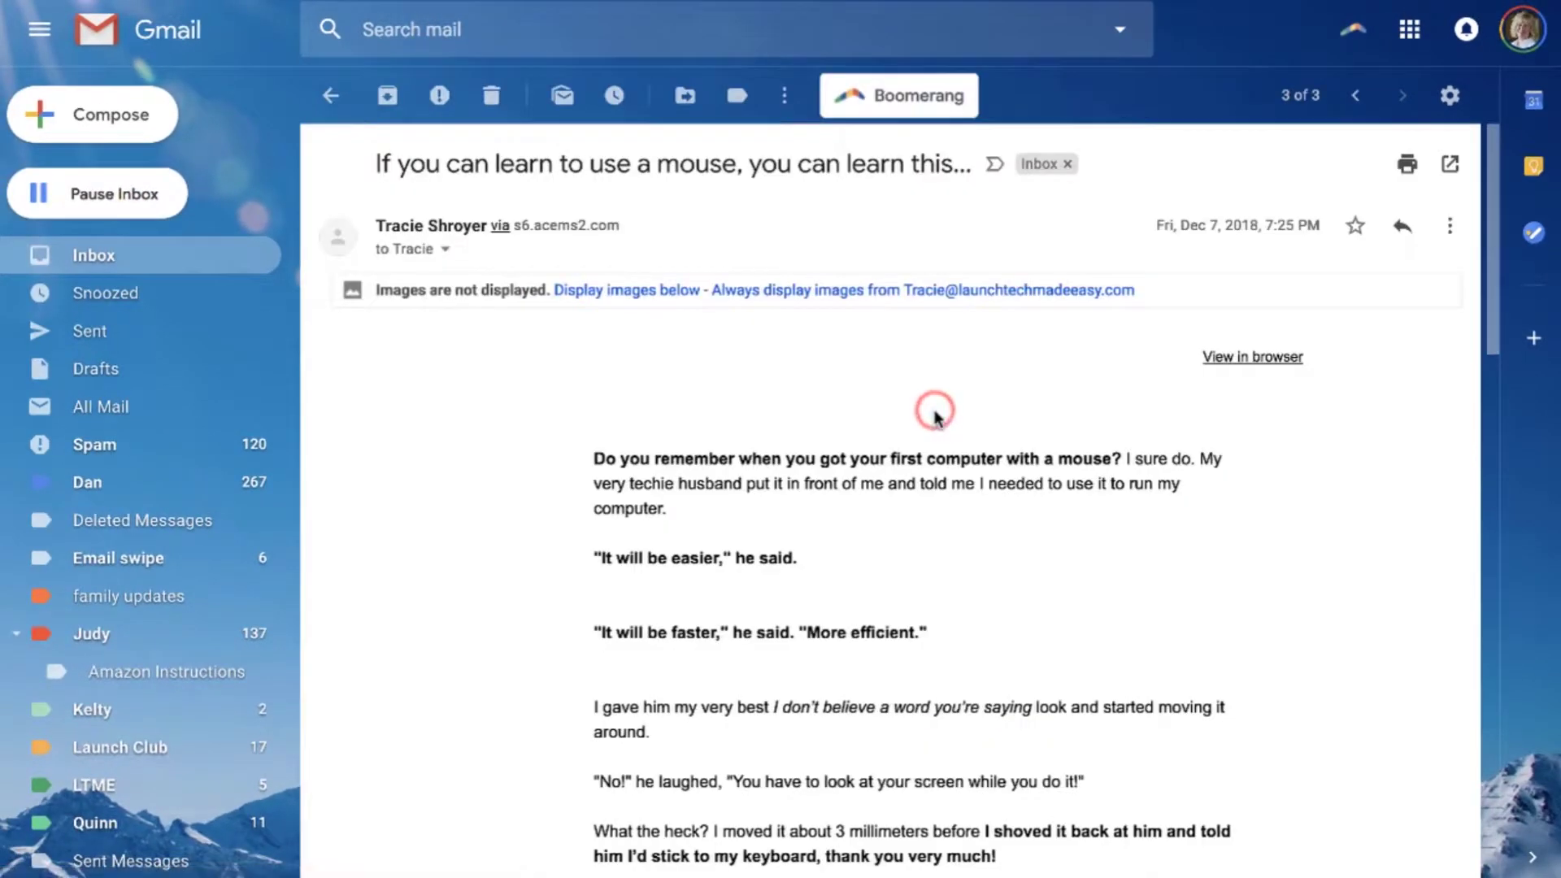
left_click(691, 291)
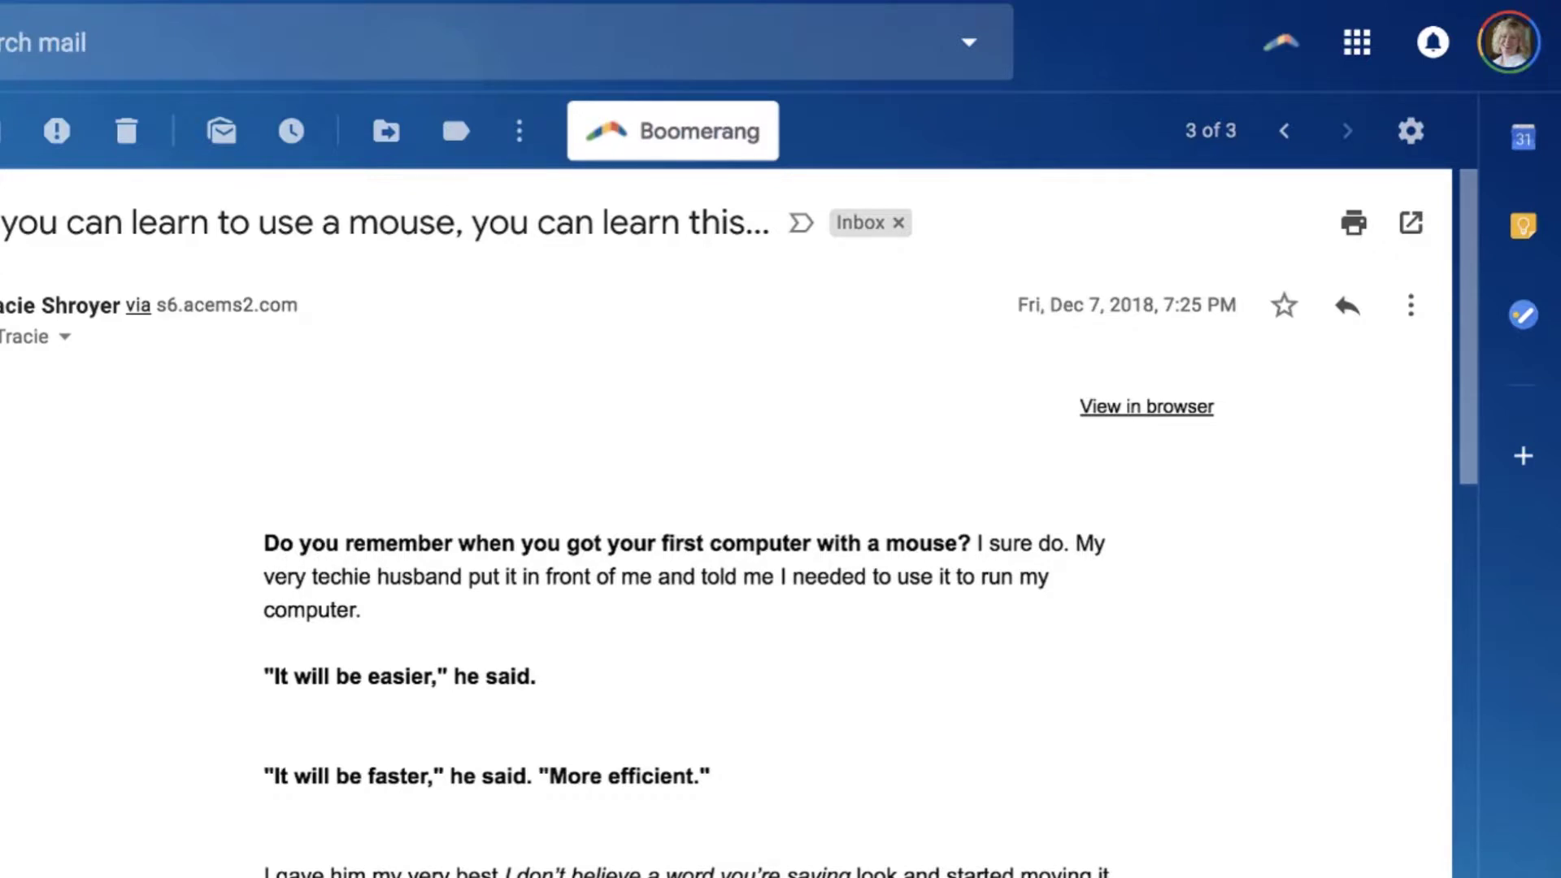
key("u")
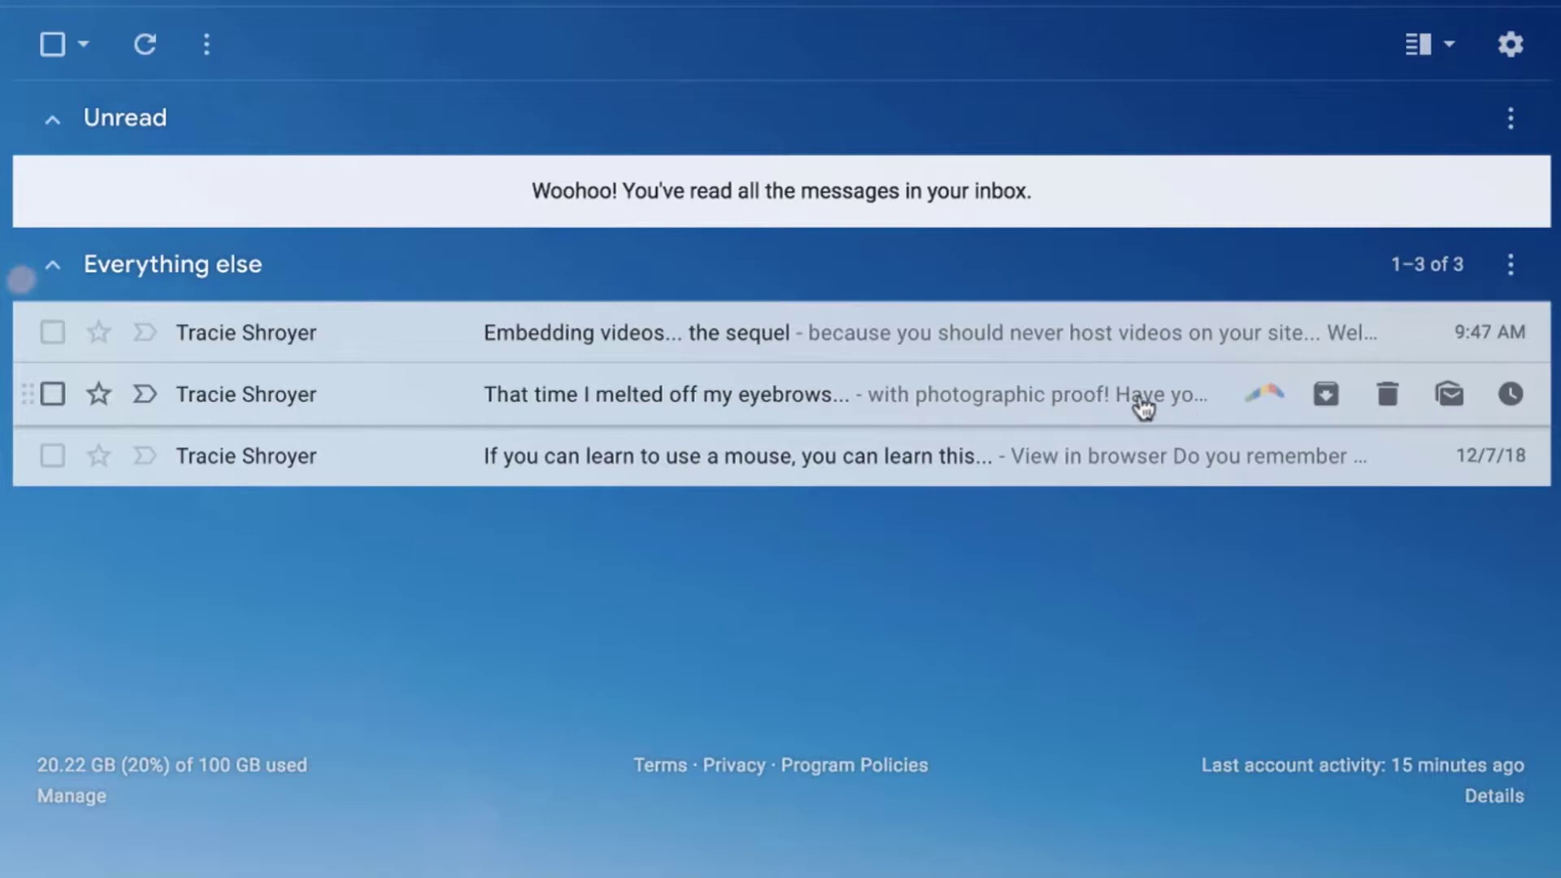
Read through the melted eyebrows email, then open 'Embedding videos... the sequel'.
left_click(1042, 398)
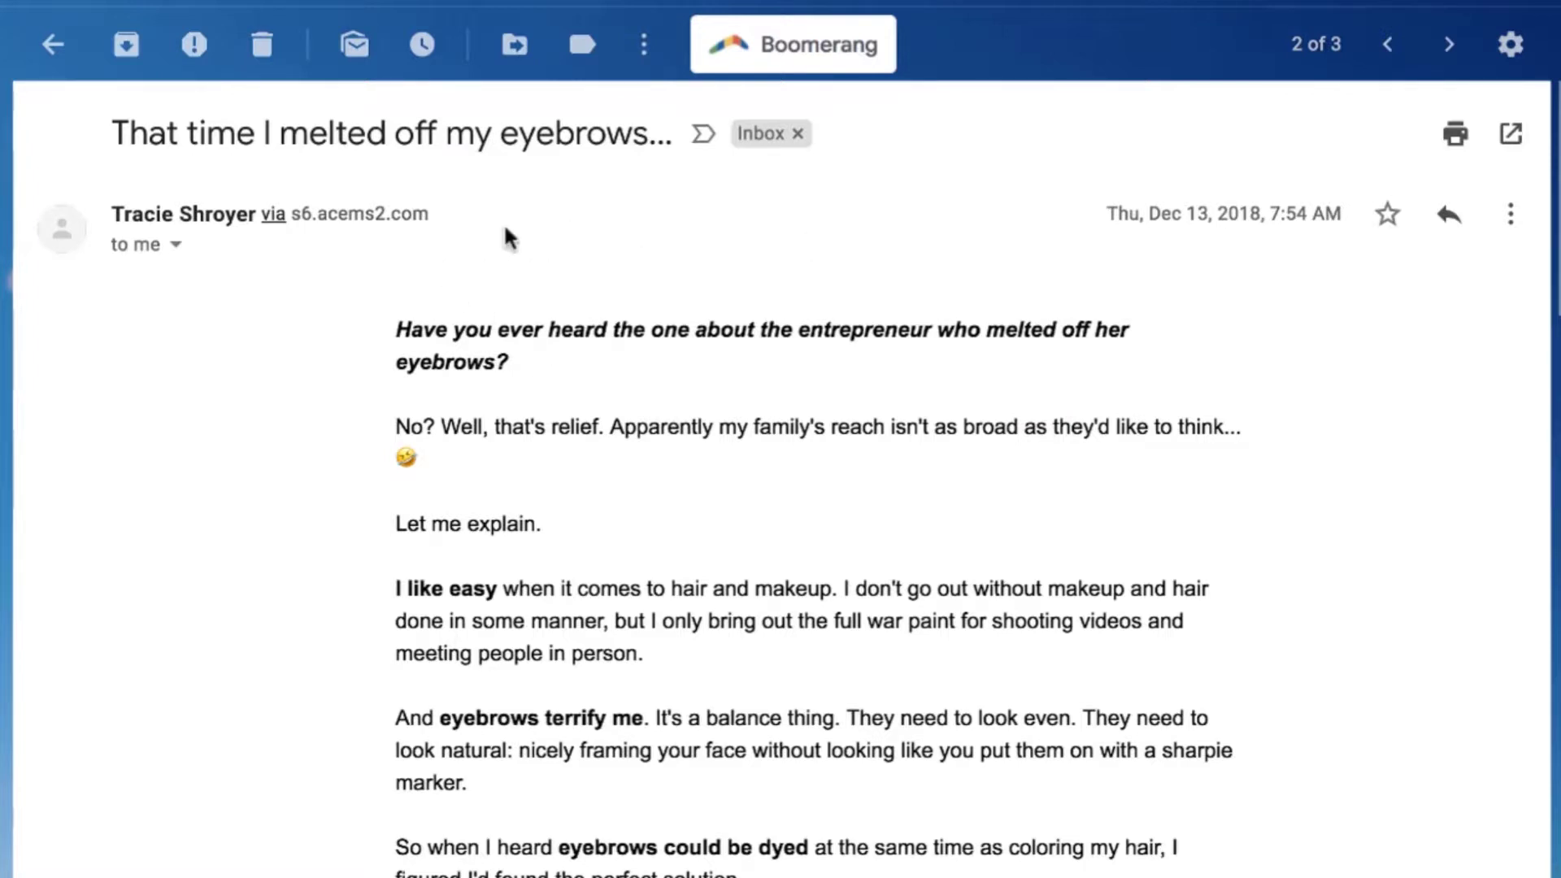
scroll(382, 614, "down", 5)
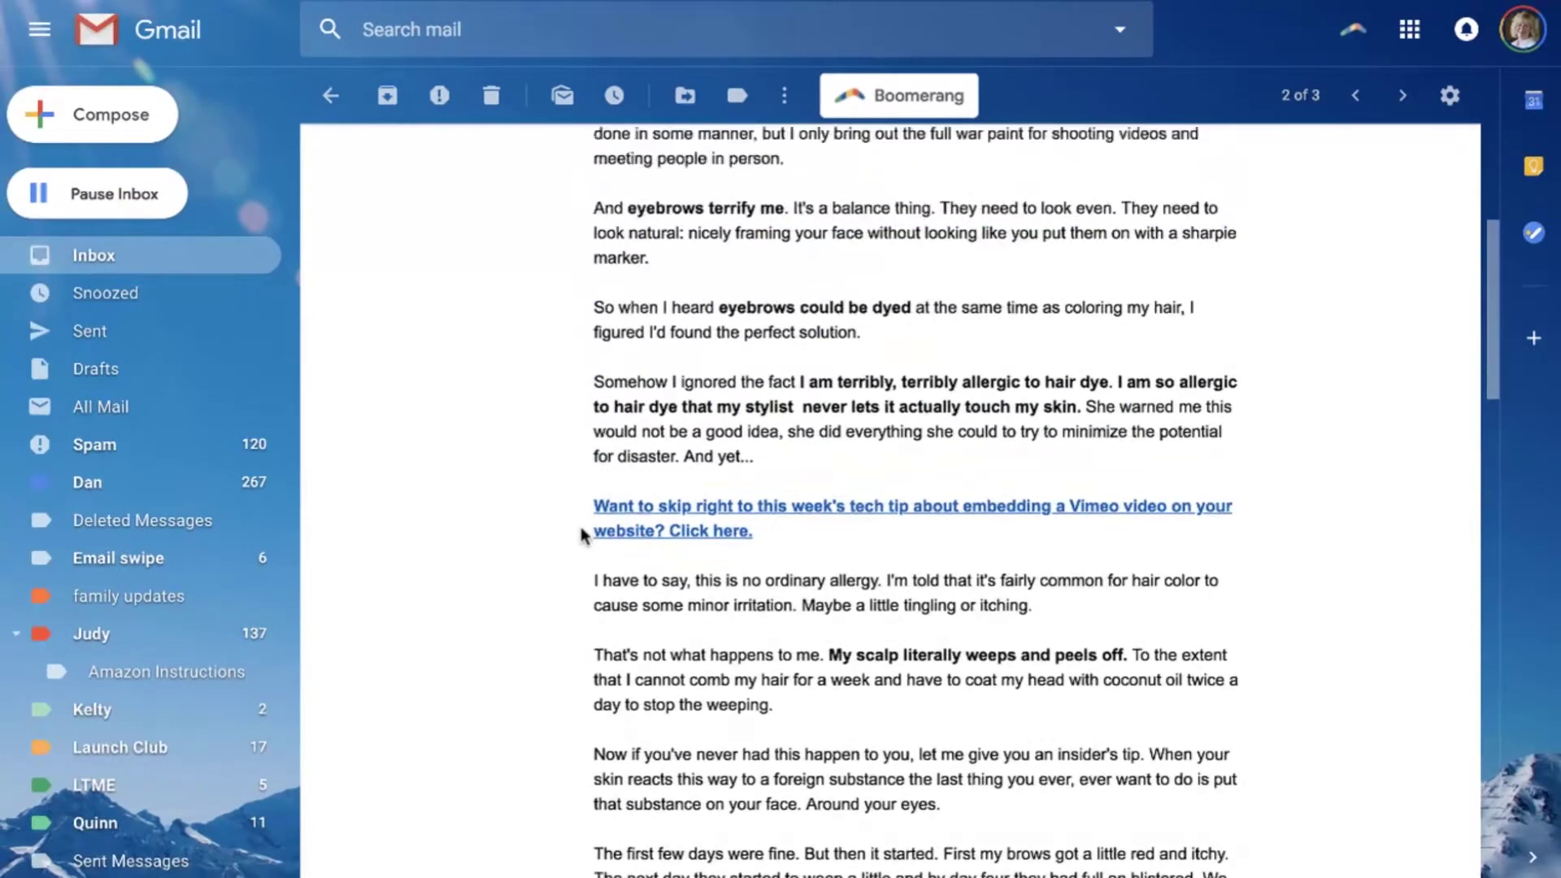
scroll(527, 558, "up", 5)
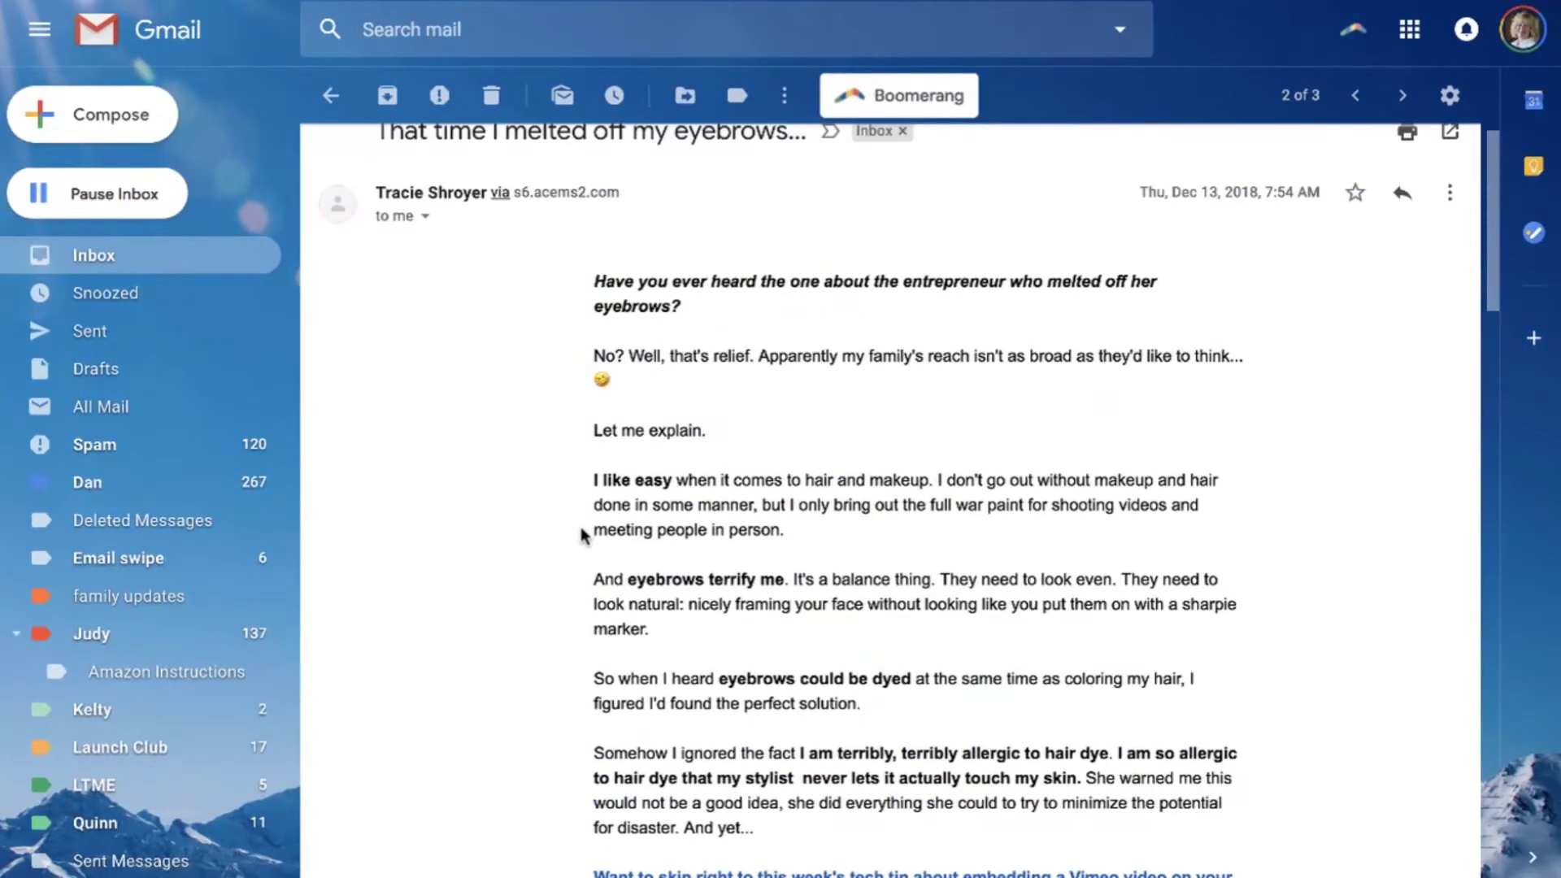
scroll(581, 535, "down", 10)
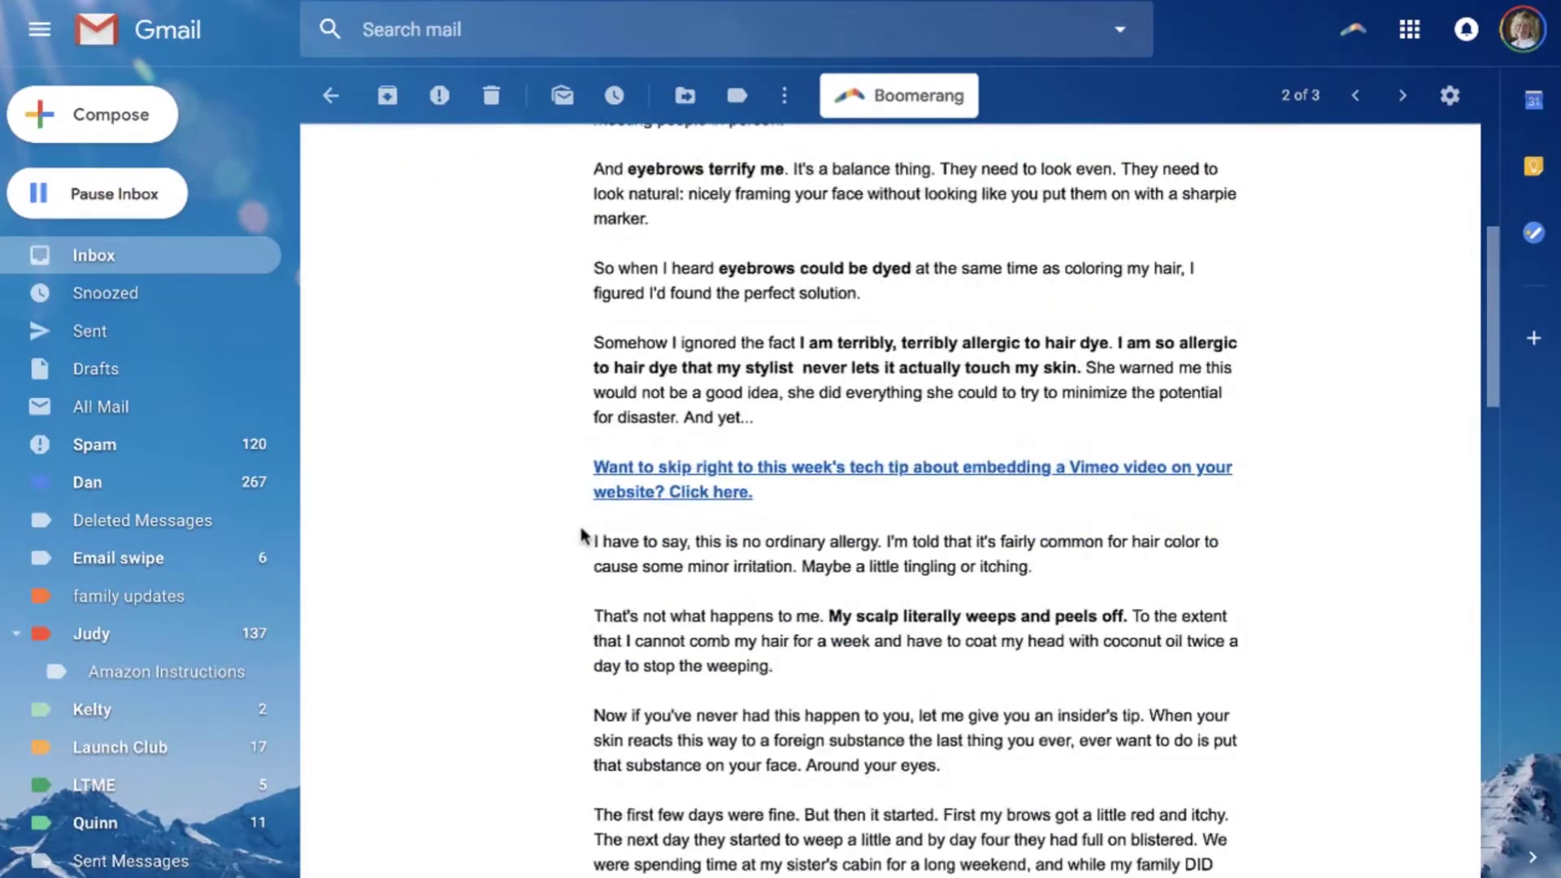
scroll(581, 535, "up", 10)
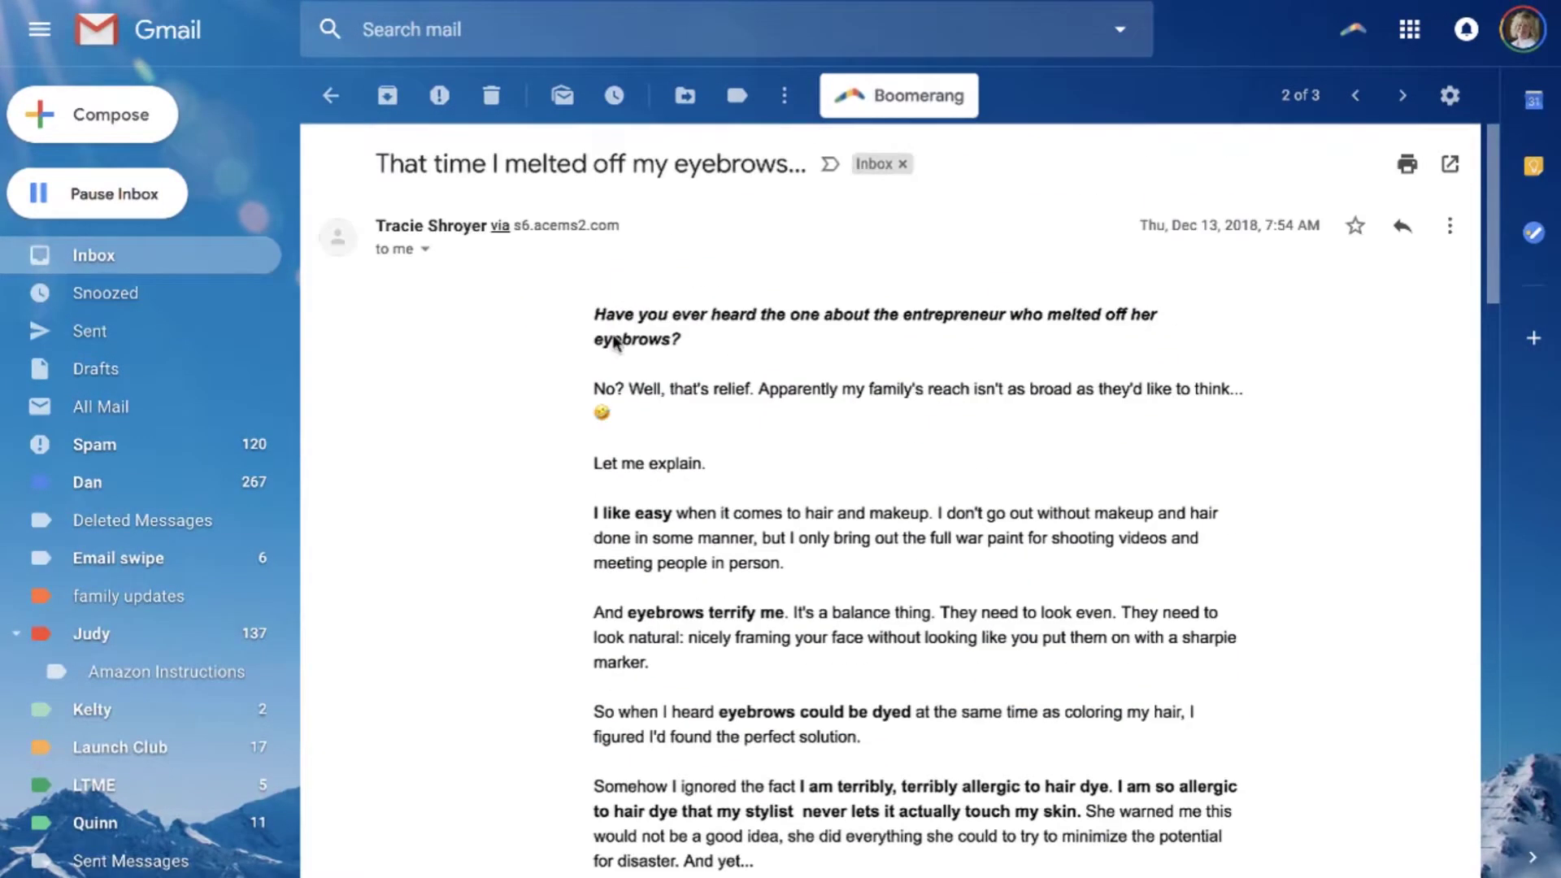
left_click(332, 97)
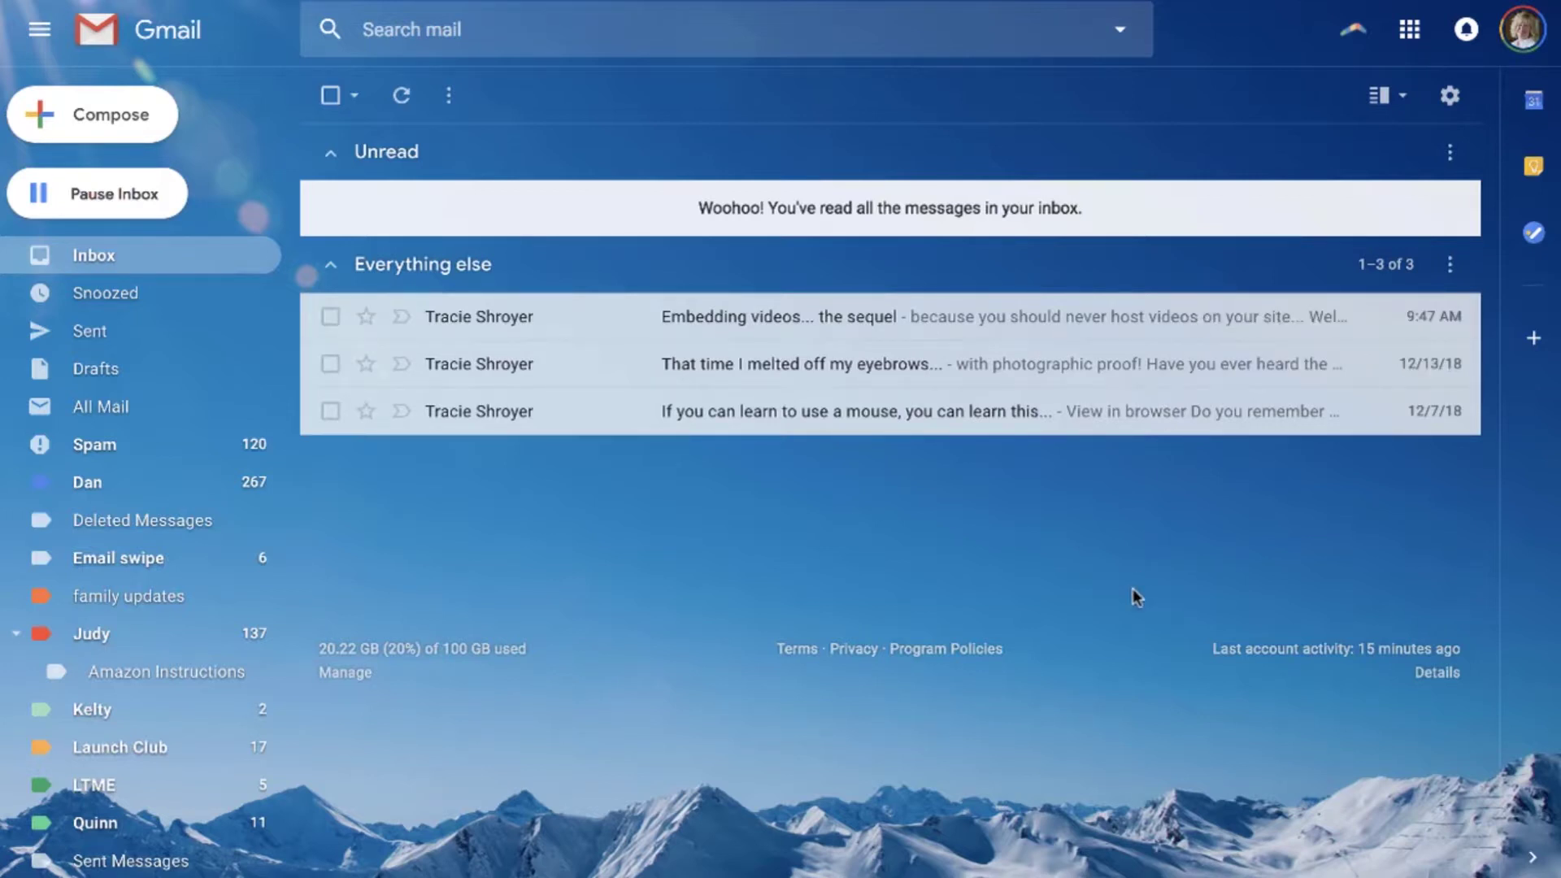
left_click(1099, 309)
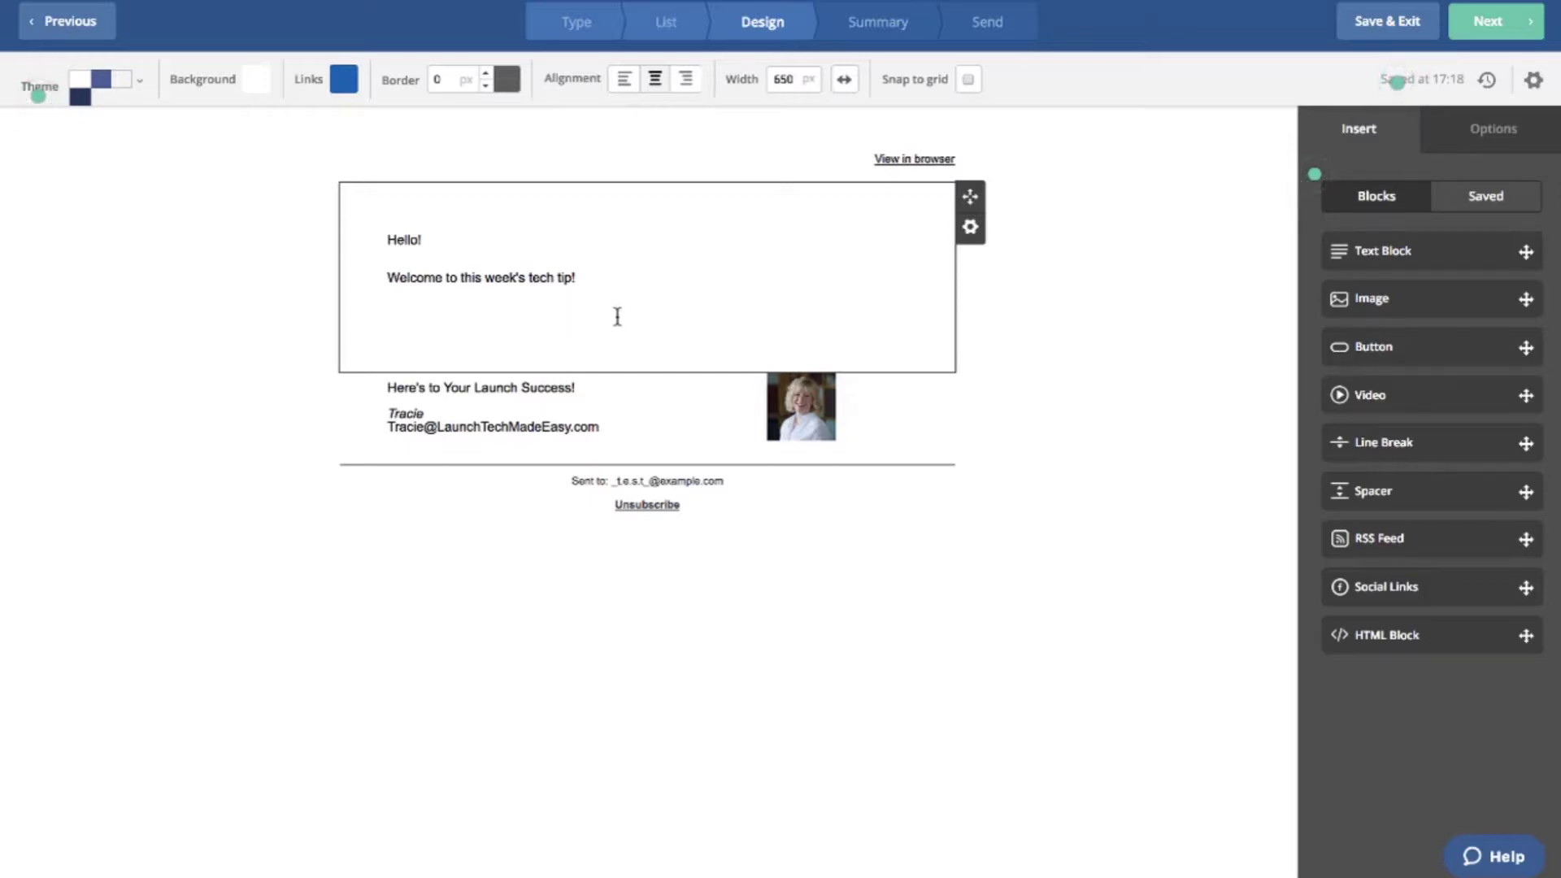
Drop an Image block into the email body below the greeting text.
left_click(618, 290)
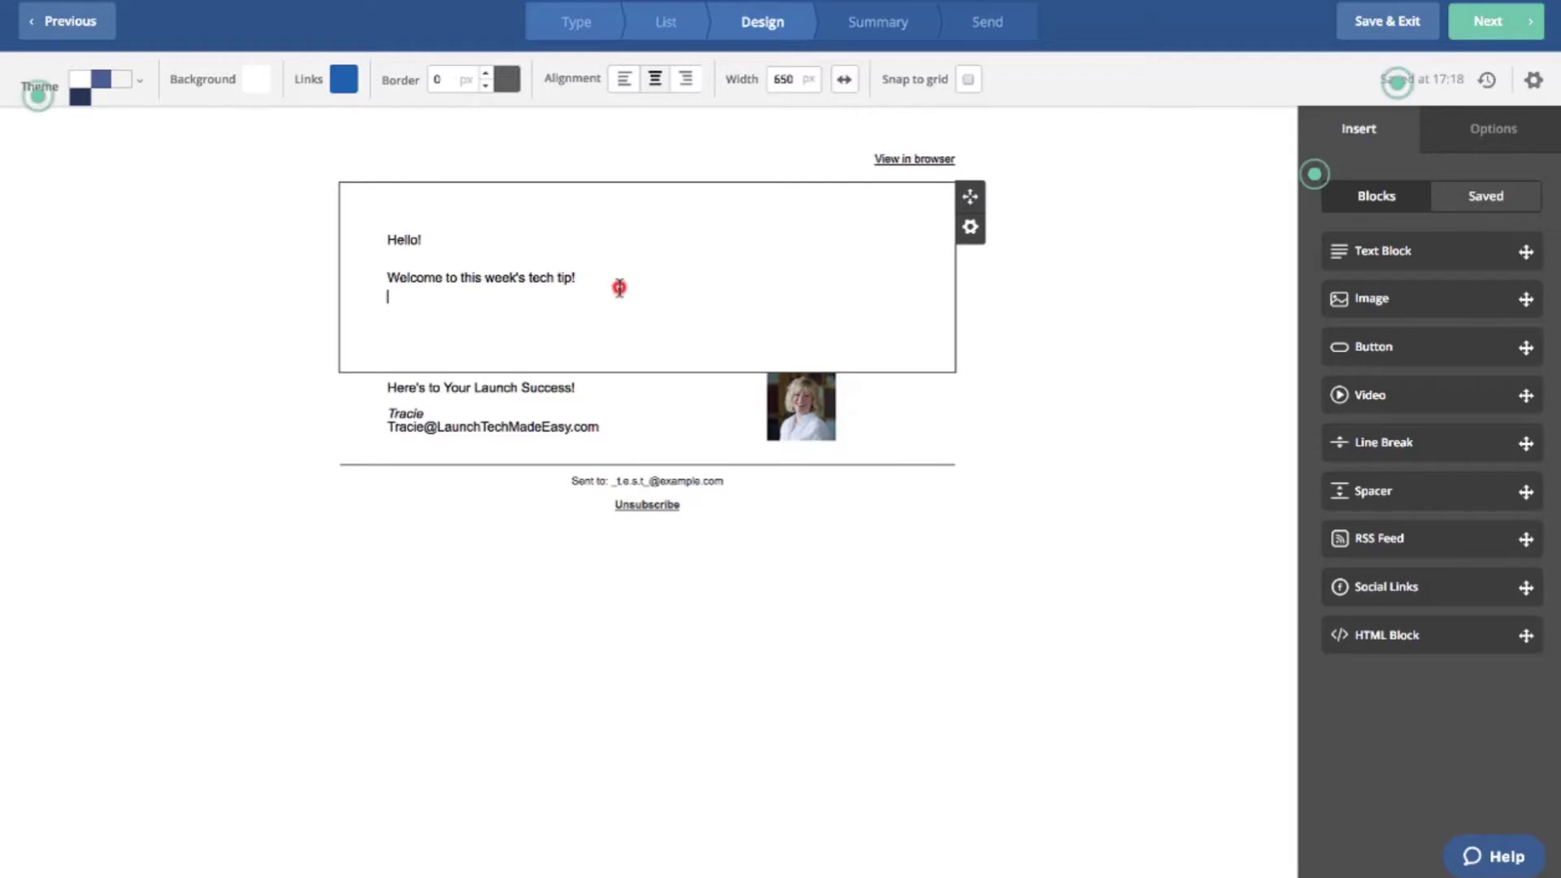
left_click(1326, 145)
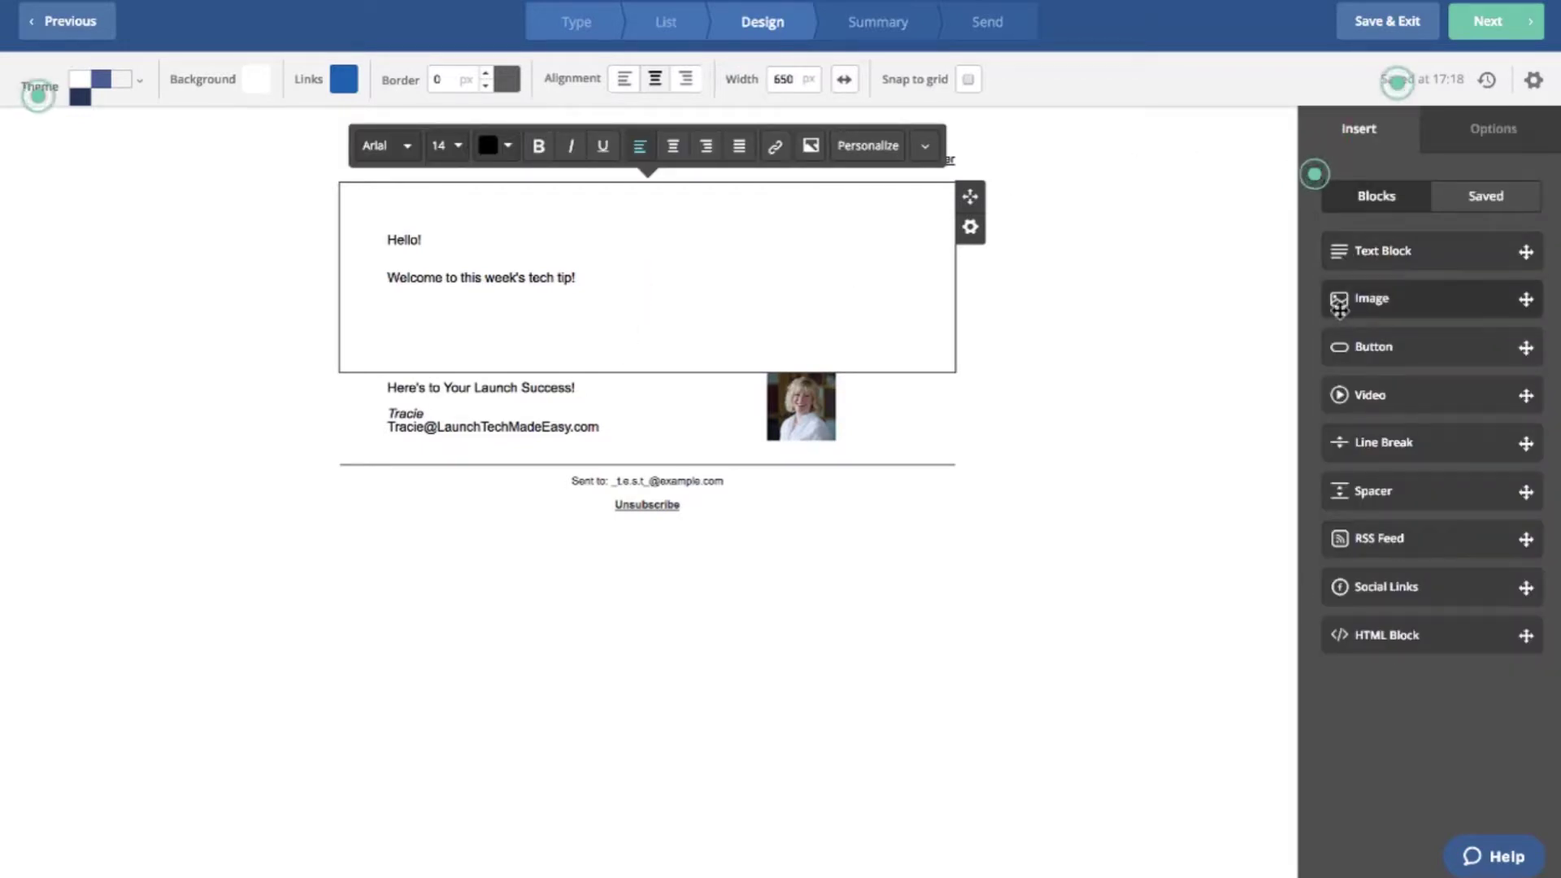
left_click_drag(1339, 299, 771, 388)
Delete the empty image placeholder and continue to the Campaign Summary.
left_click(732, 436)
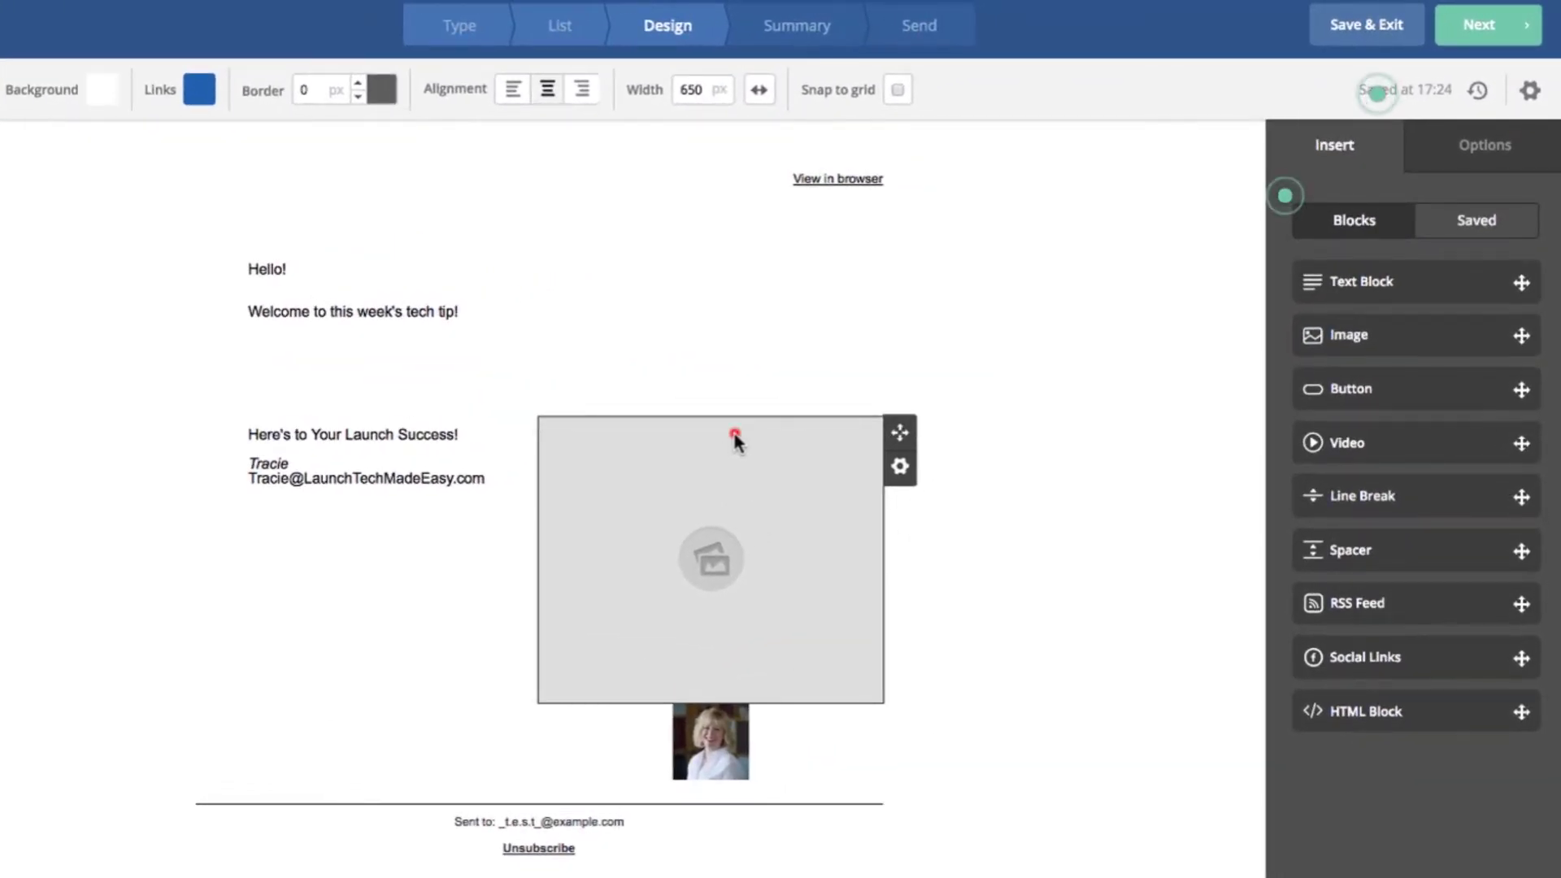
left_click(899, 466)
left_click(793, 631)
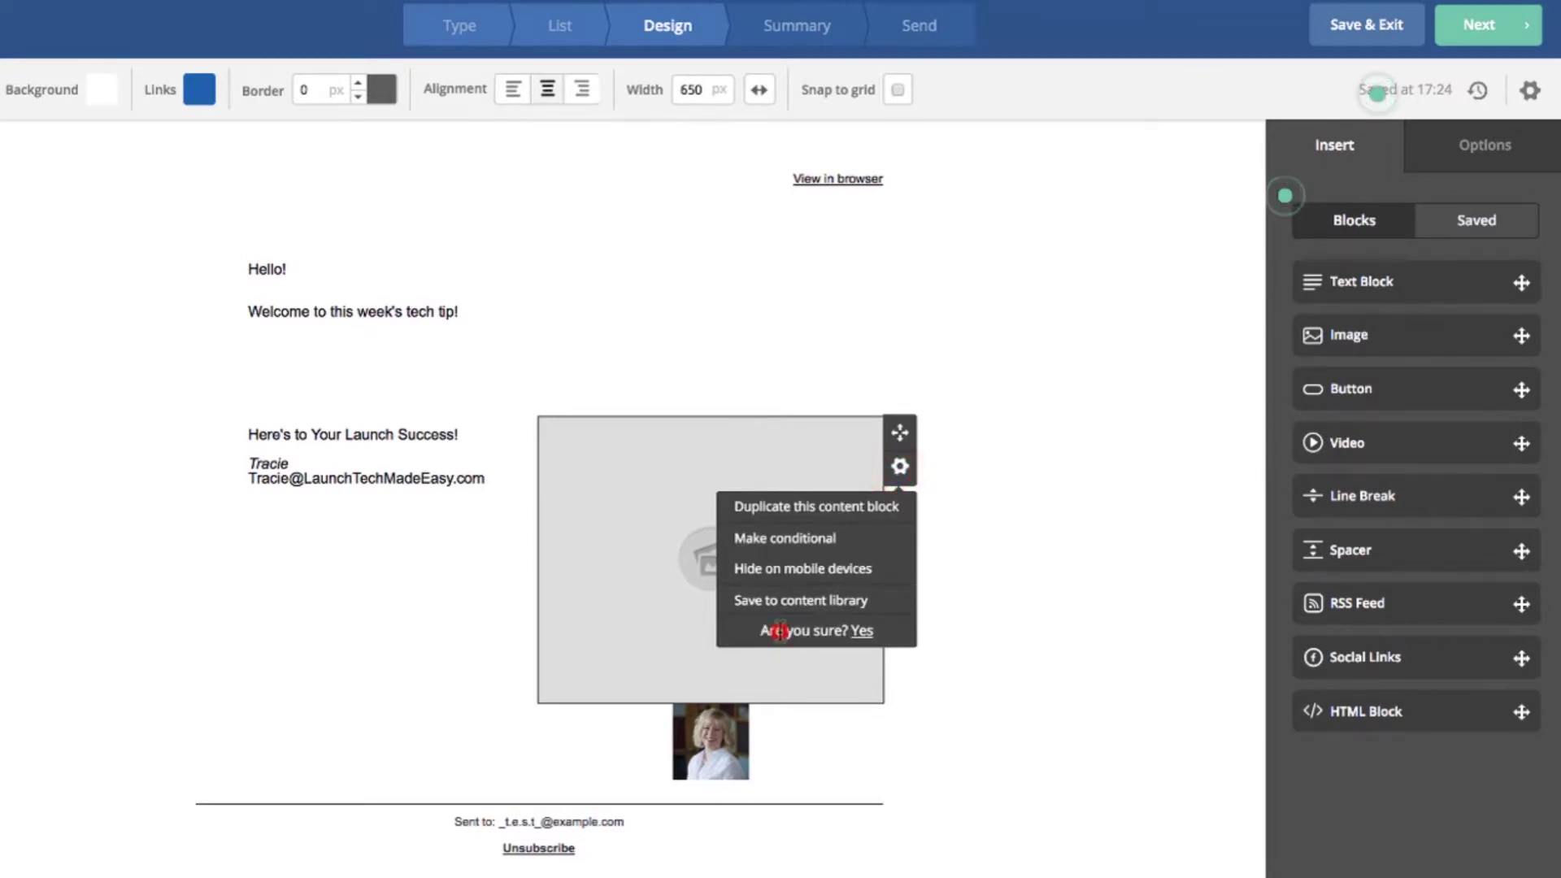
left_click(860, 631)
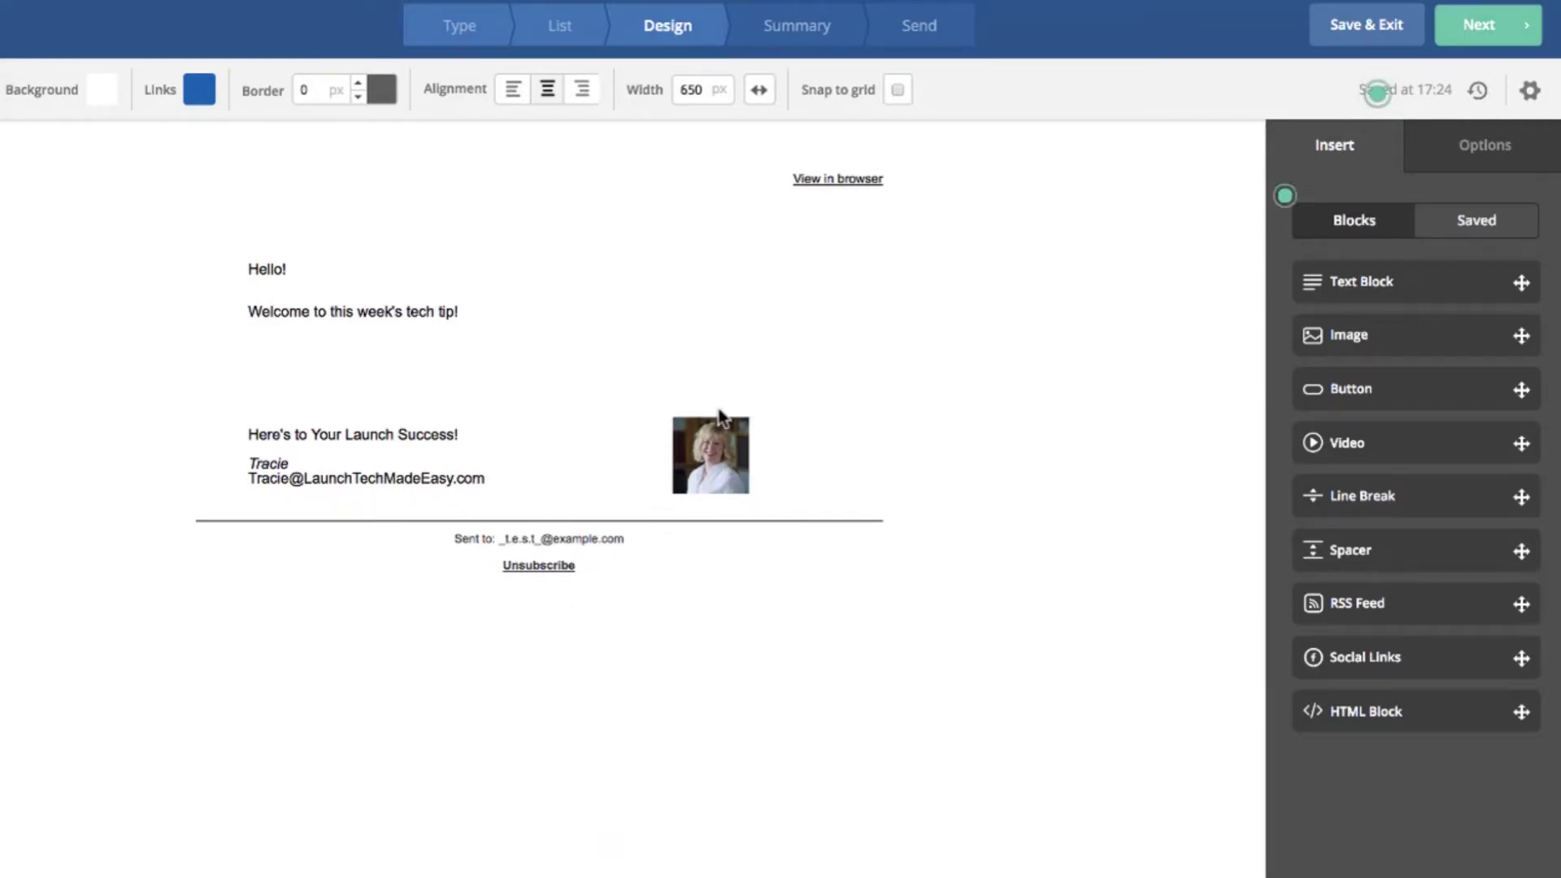
left_click(1491, 34)
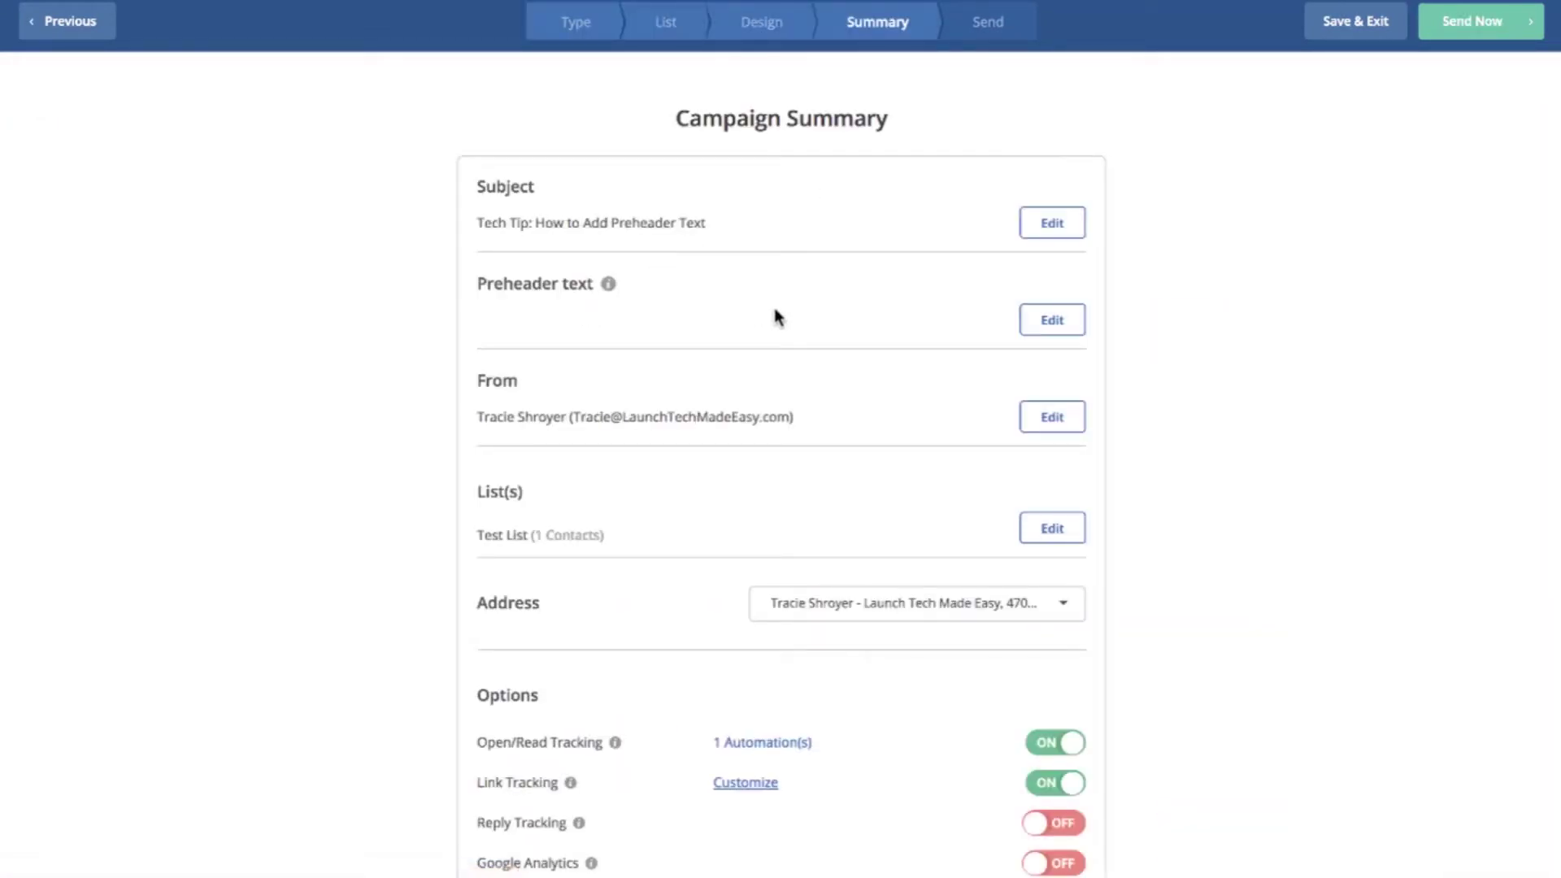
Enter 'because preheader text is awesome!' as the campaign's preheader text in Settings.
left_click(1059, 325)
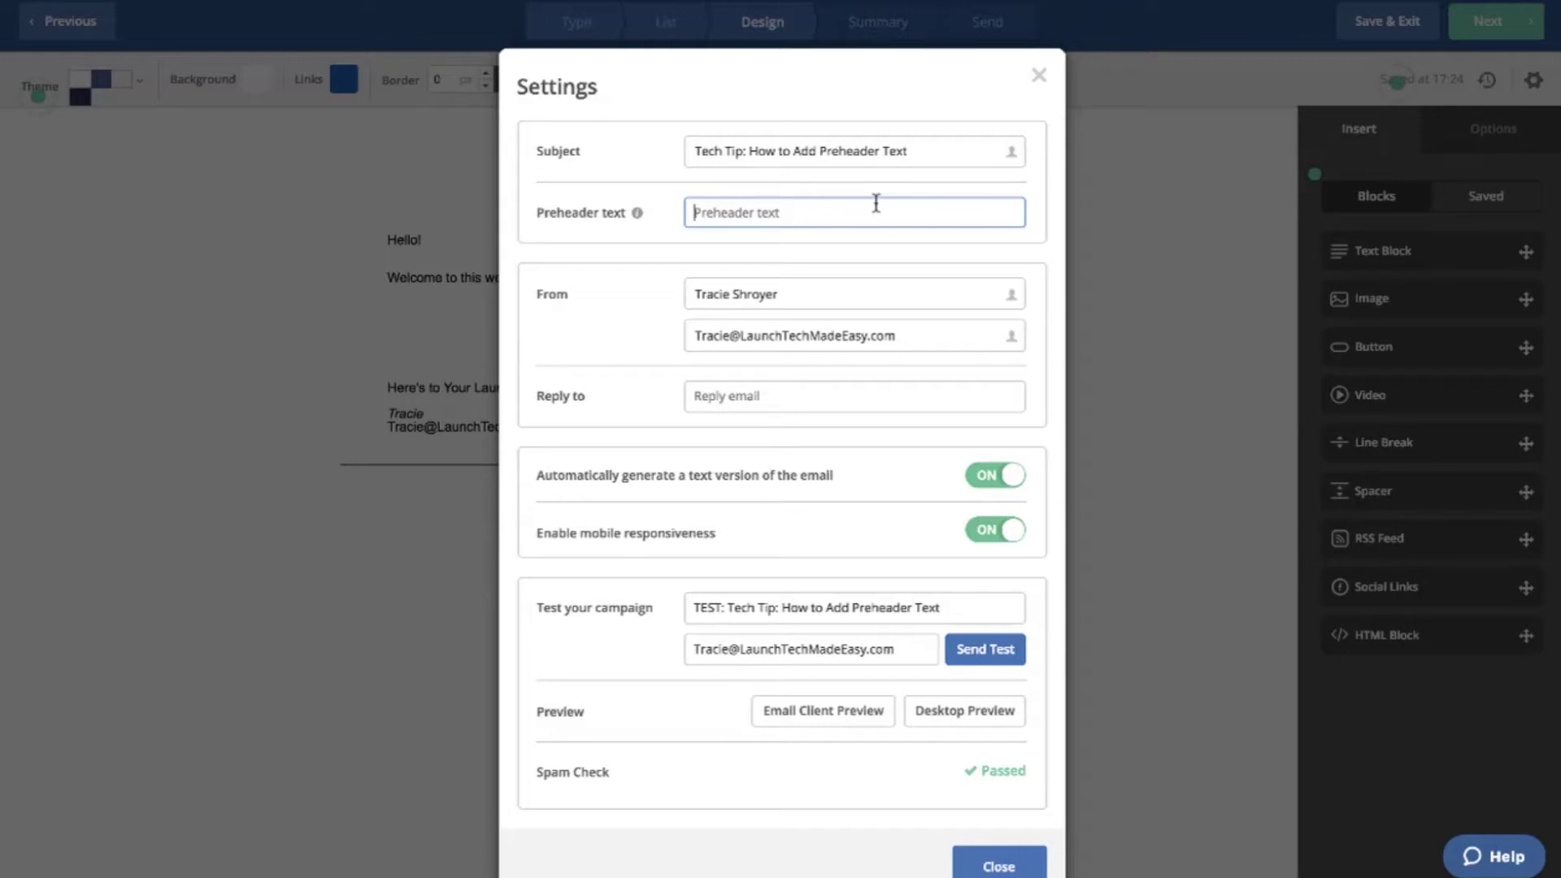
type("because preheader text is ")
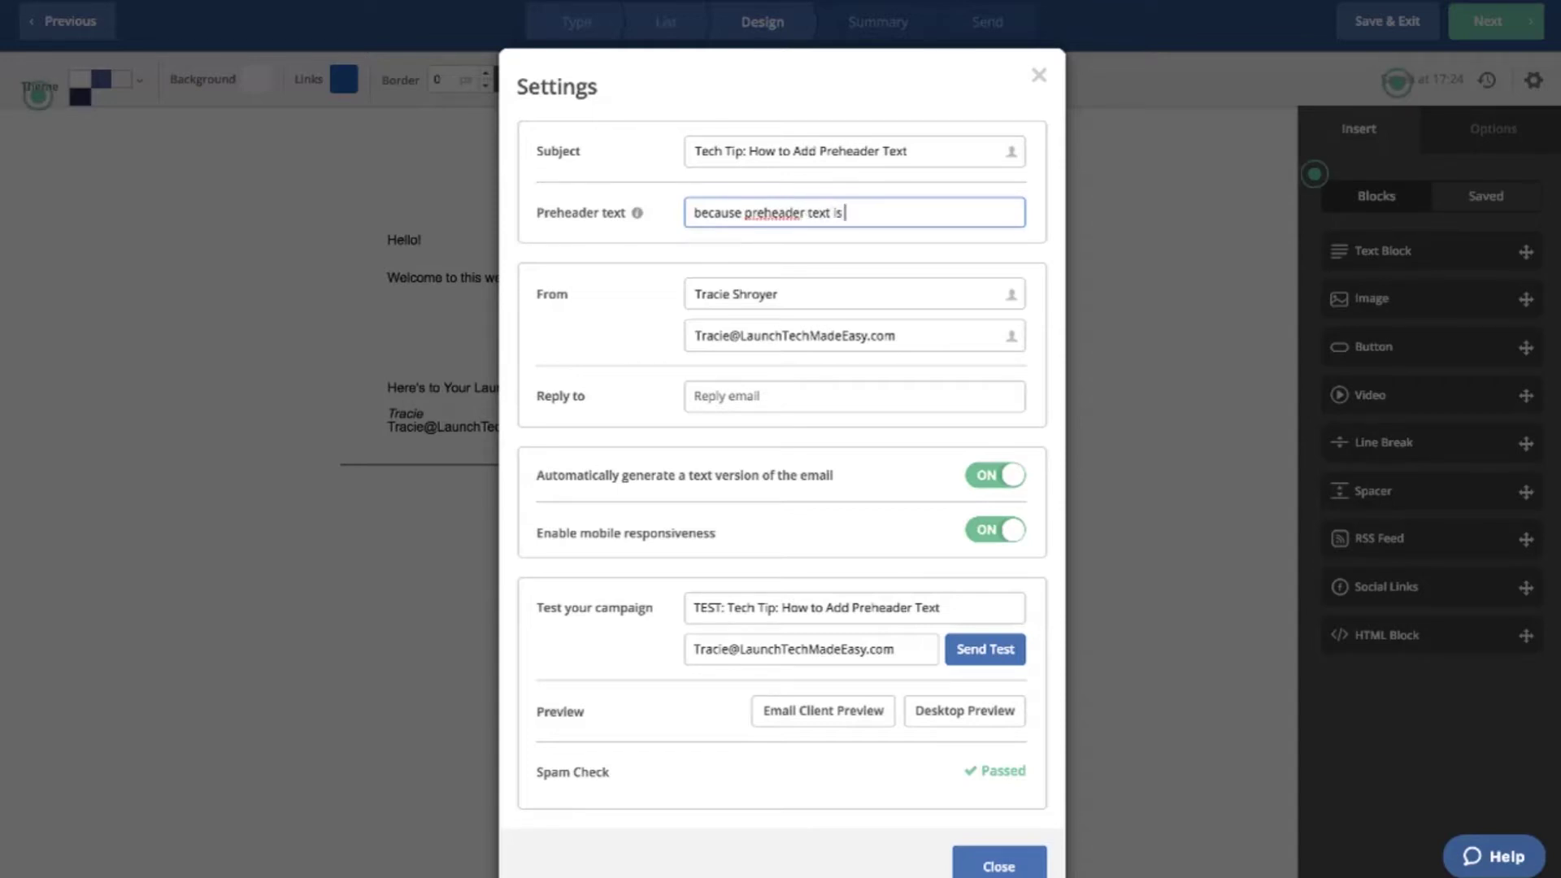
type("awesome!")
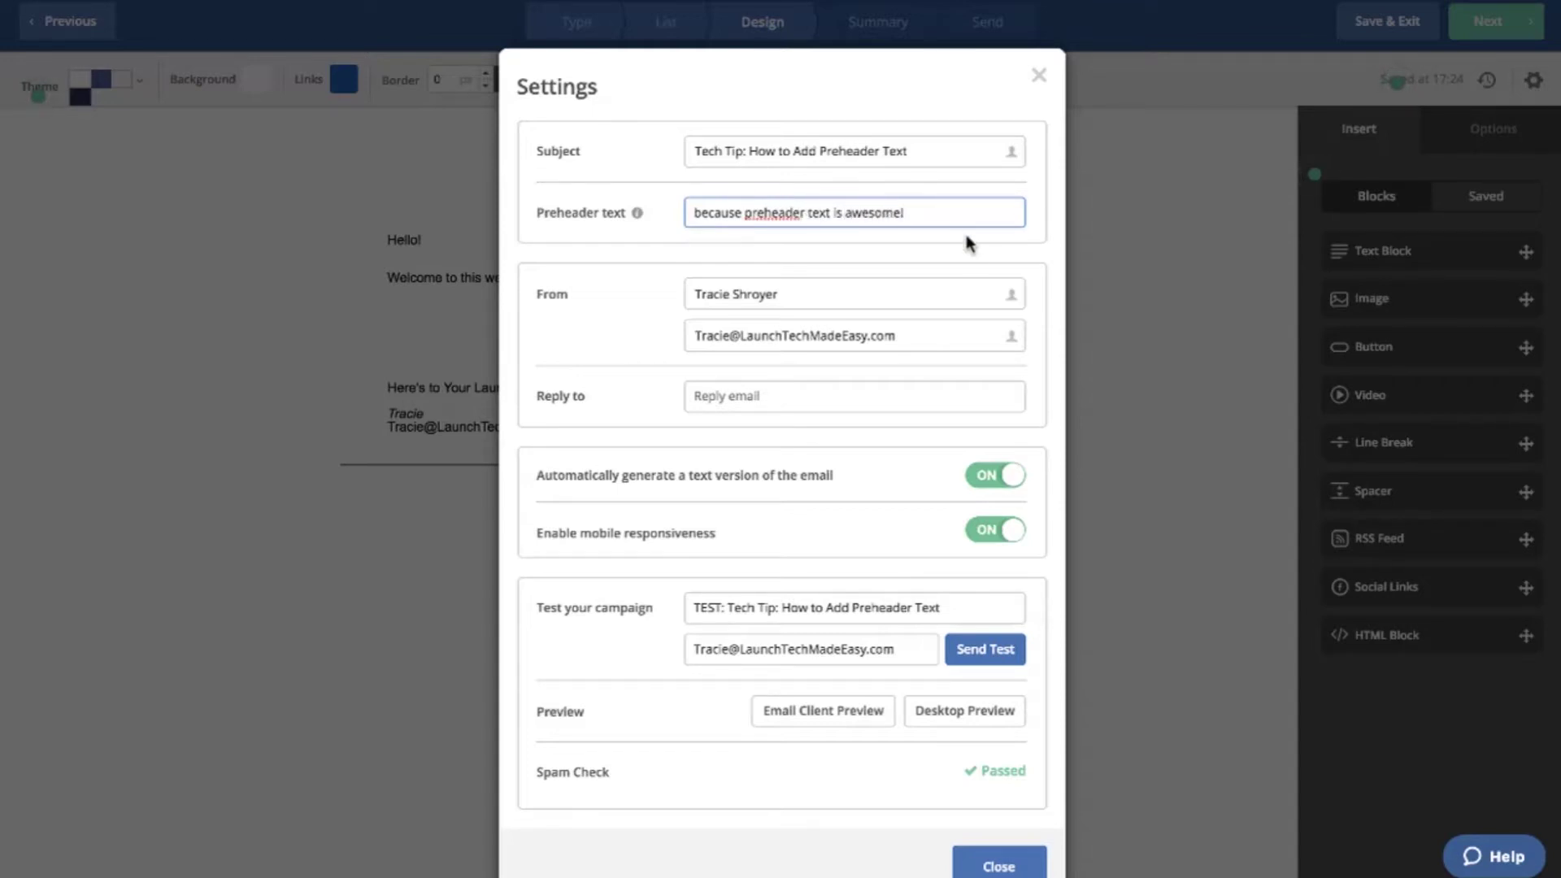
left_click(1006, 862)
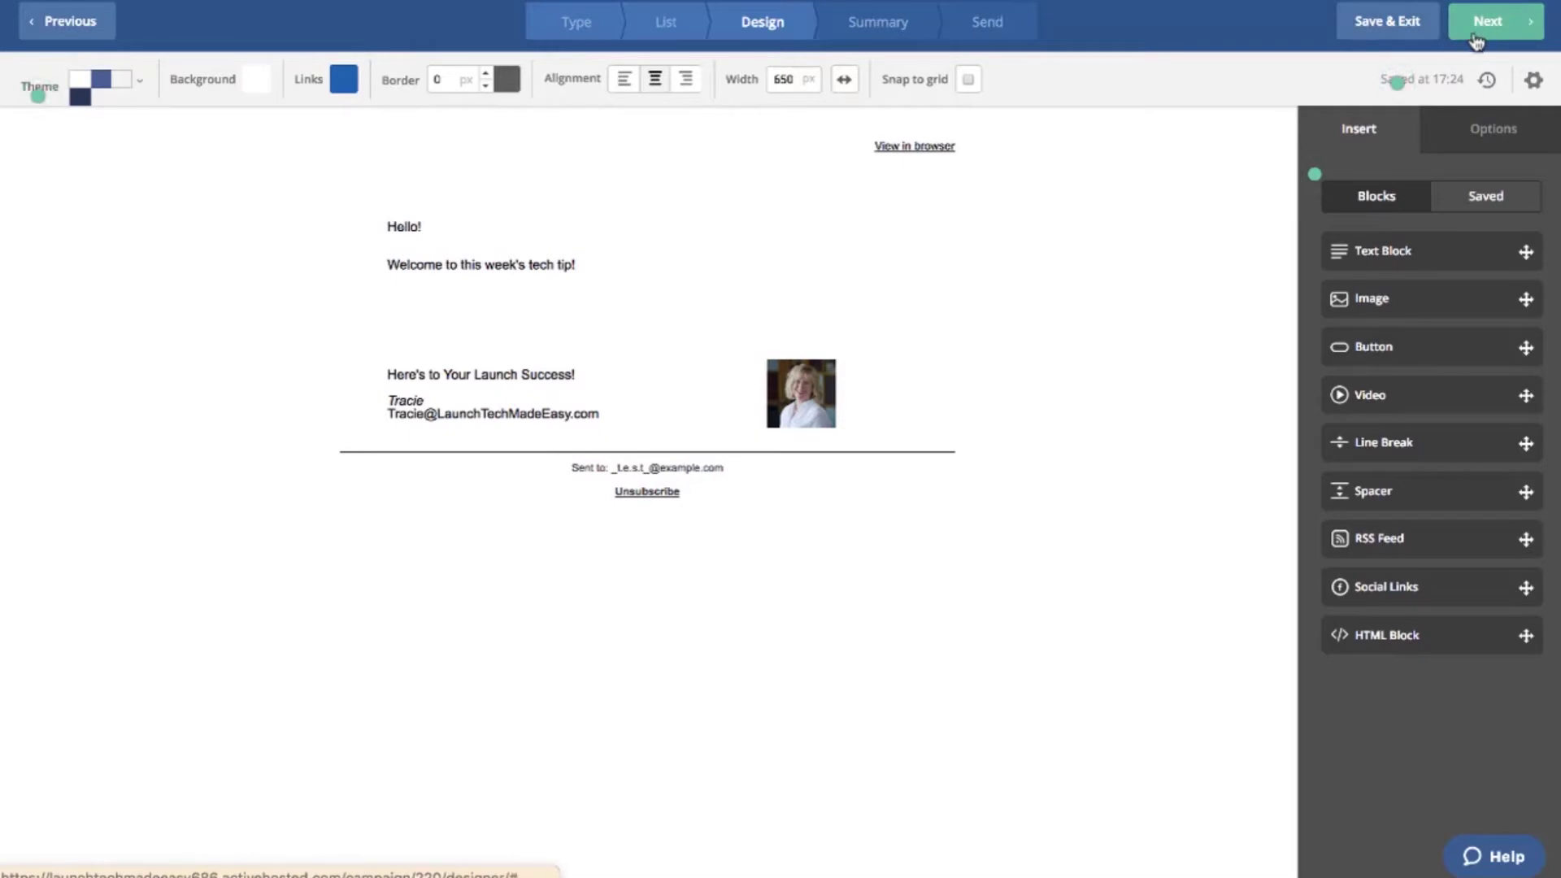
Go to the Campaign Summary and check the preheader text.
left_click(1476, 40)
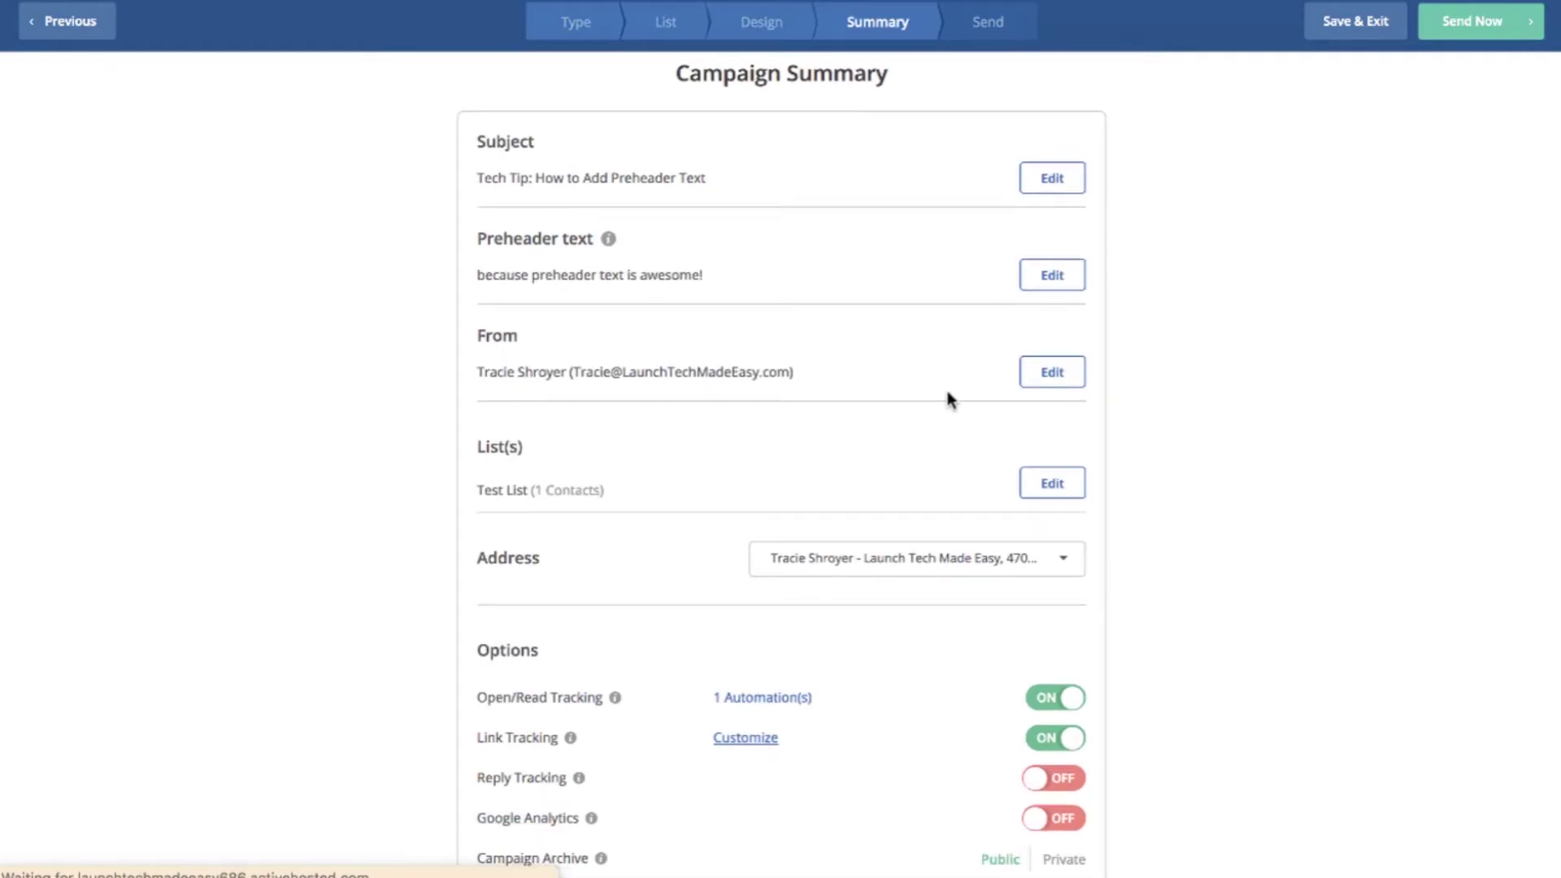
scroll(945, 387, "down", 7)
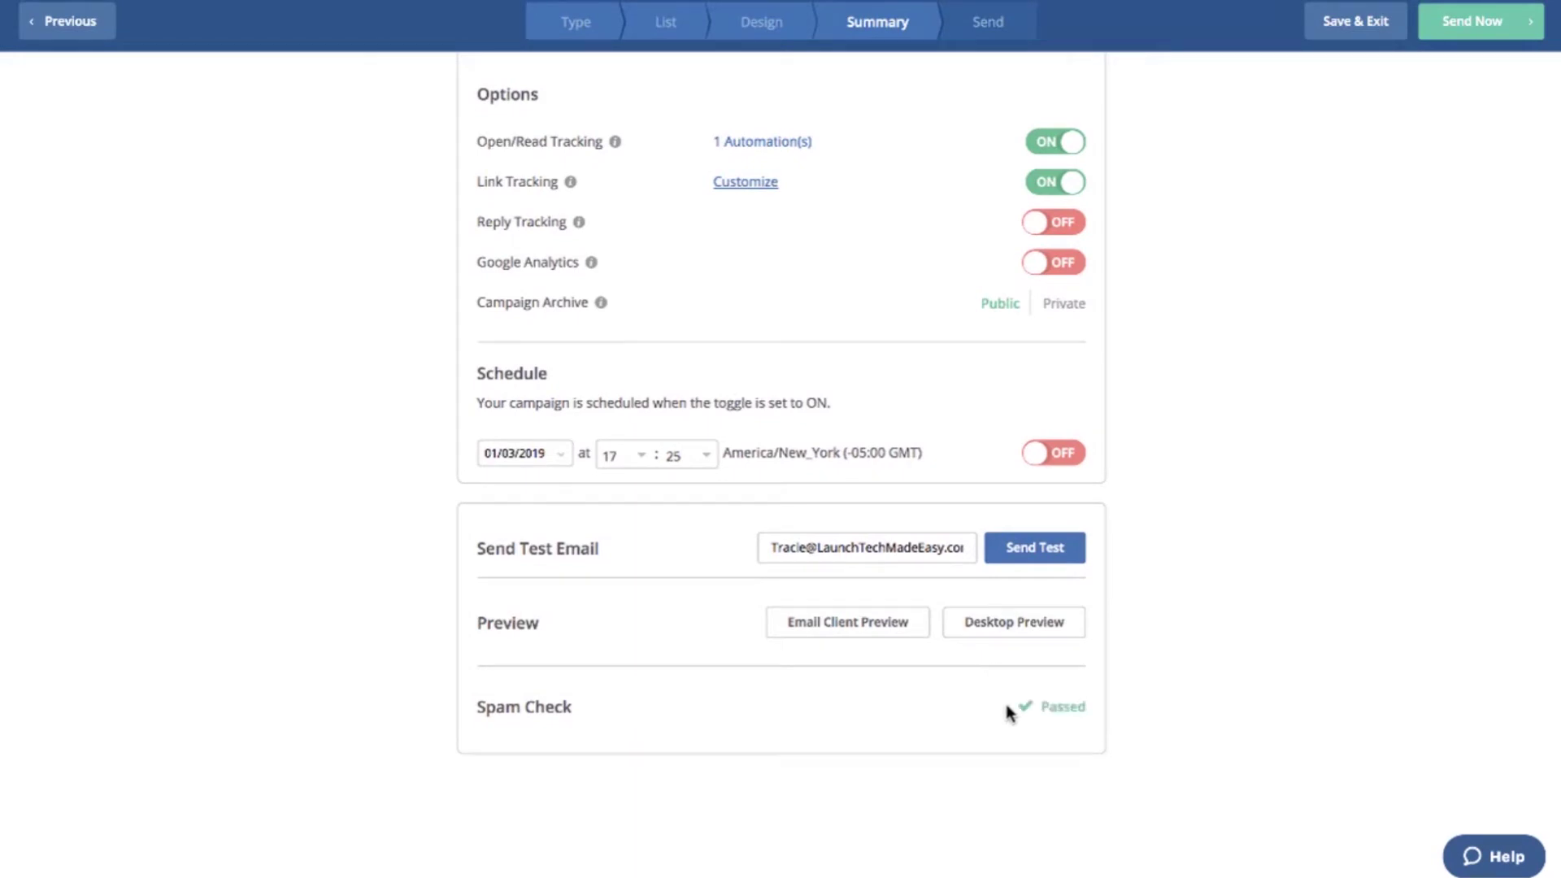
scroll(1006, 711, "up", 5)
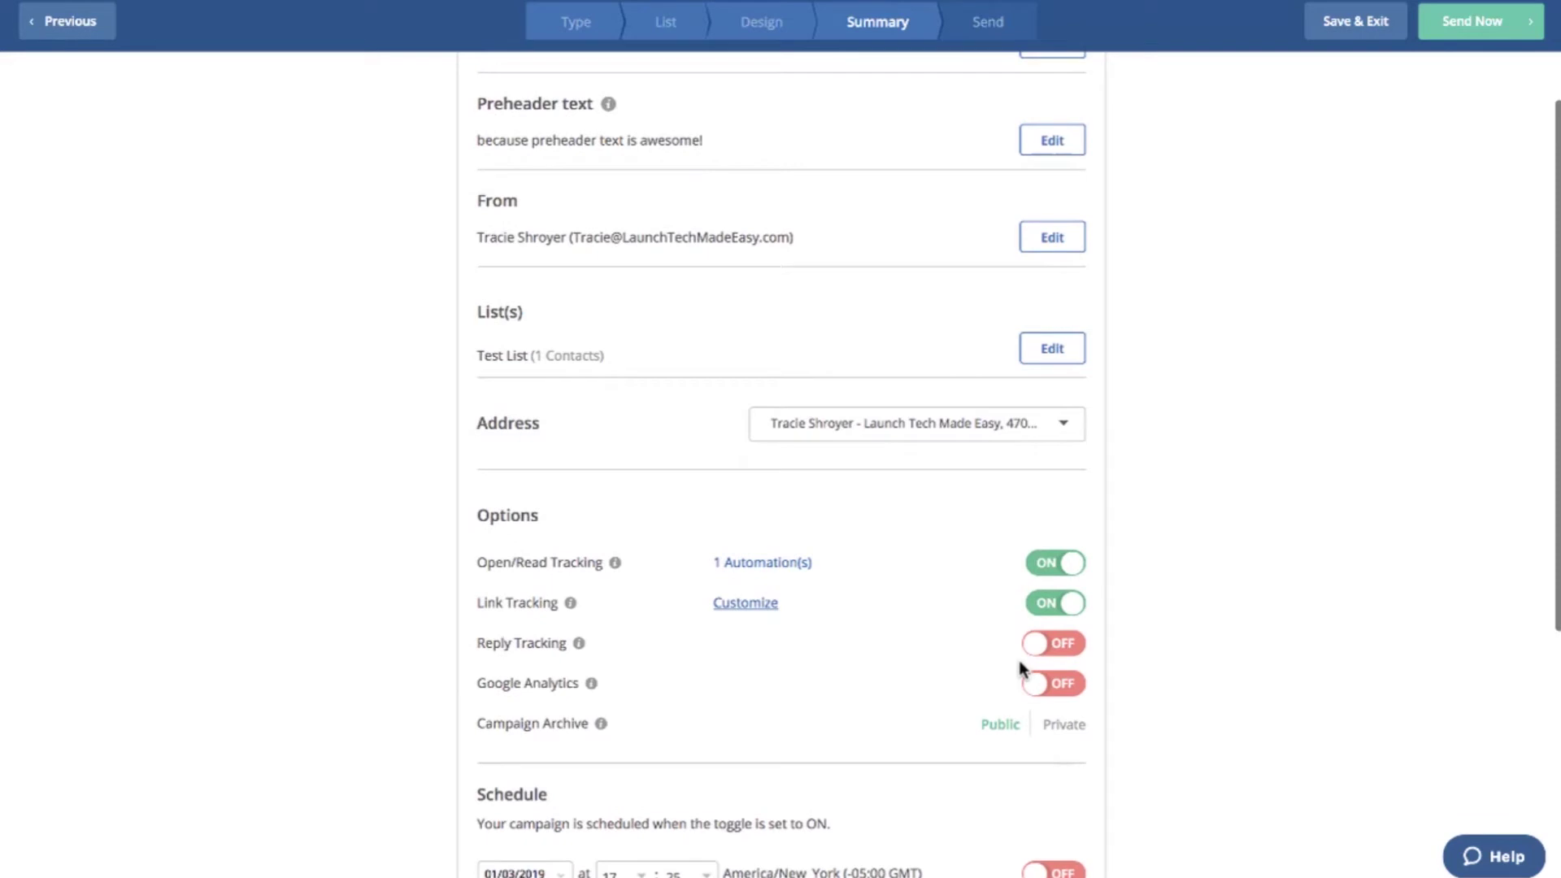
Send the campaign immediately to the Test List, confirming Send Campaign Now.
left_click(1477, 29)
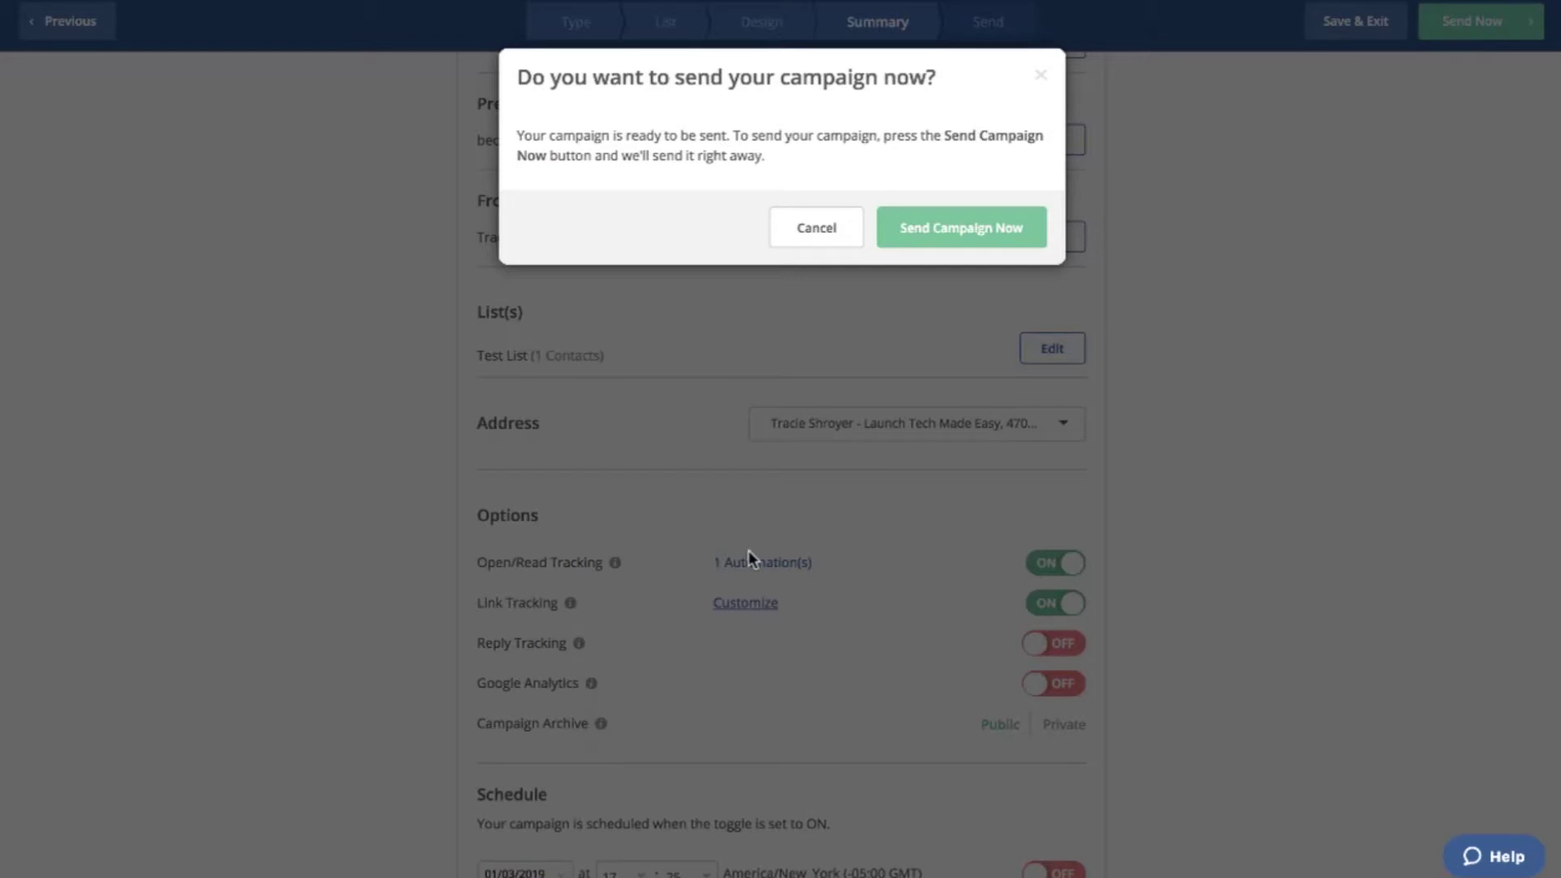
left_click(811, 244)
scroll(805, 504, "down", 1)
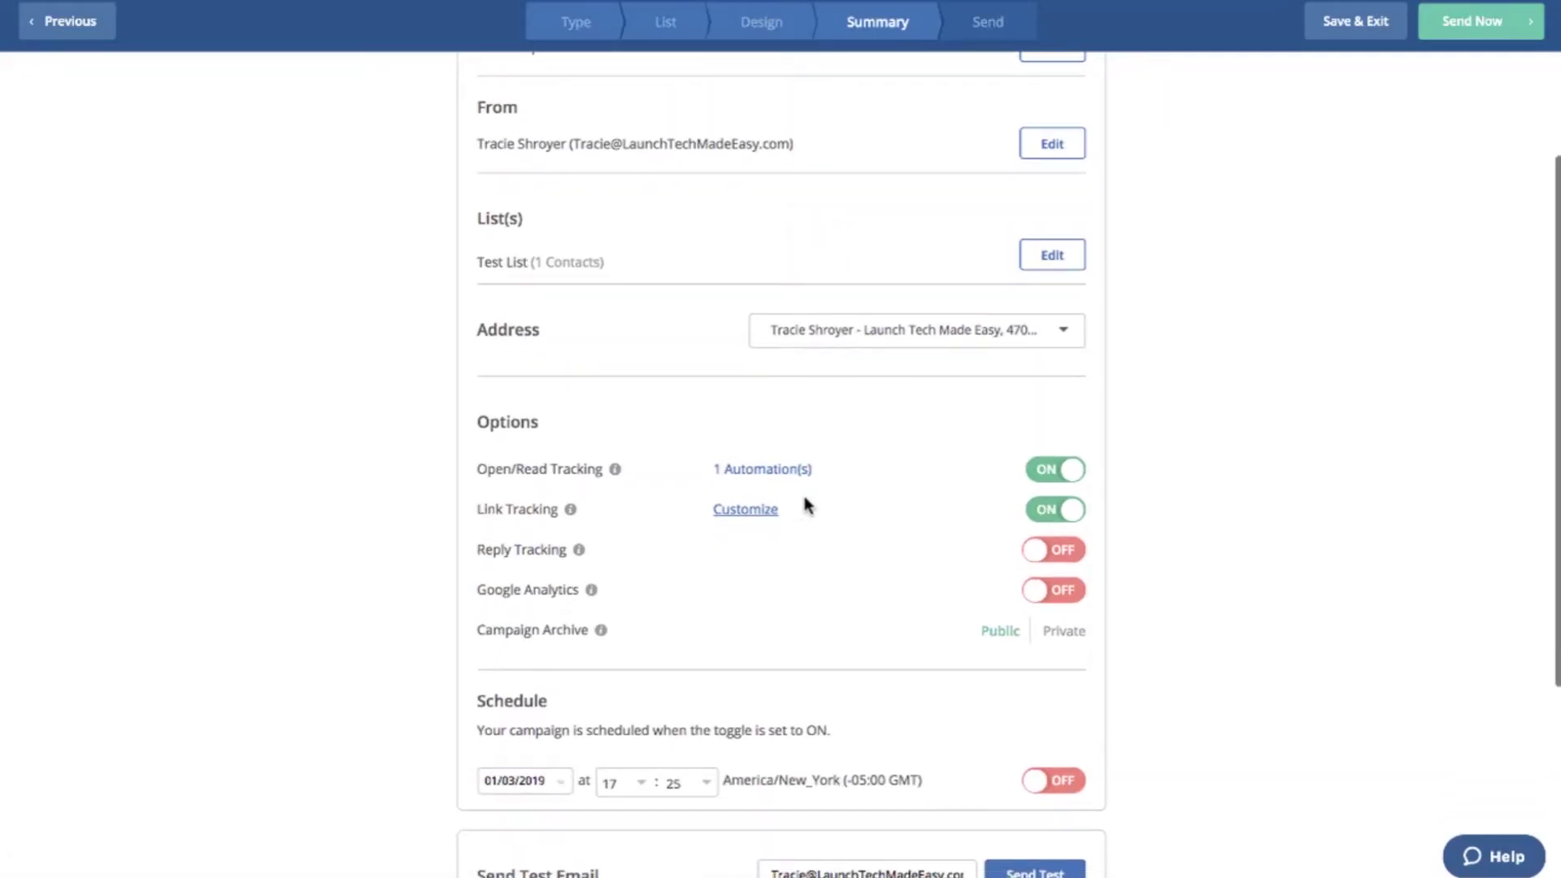
left_click(1460, 33)
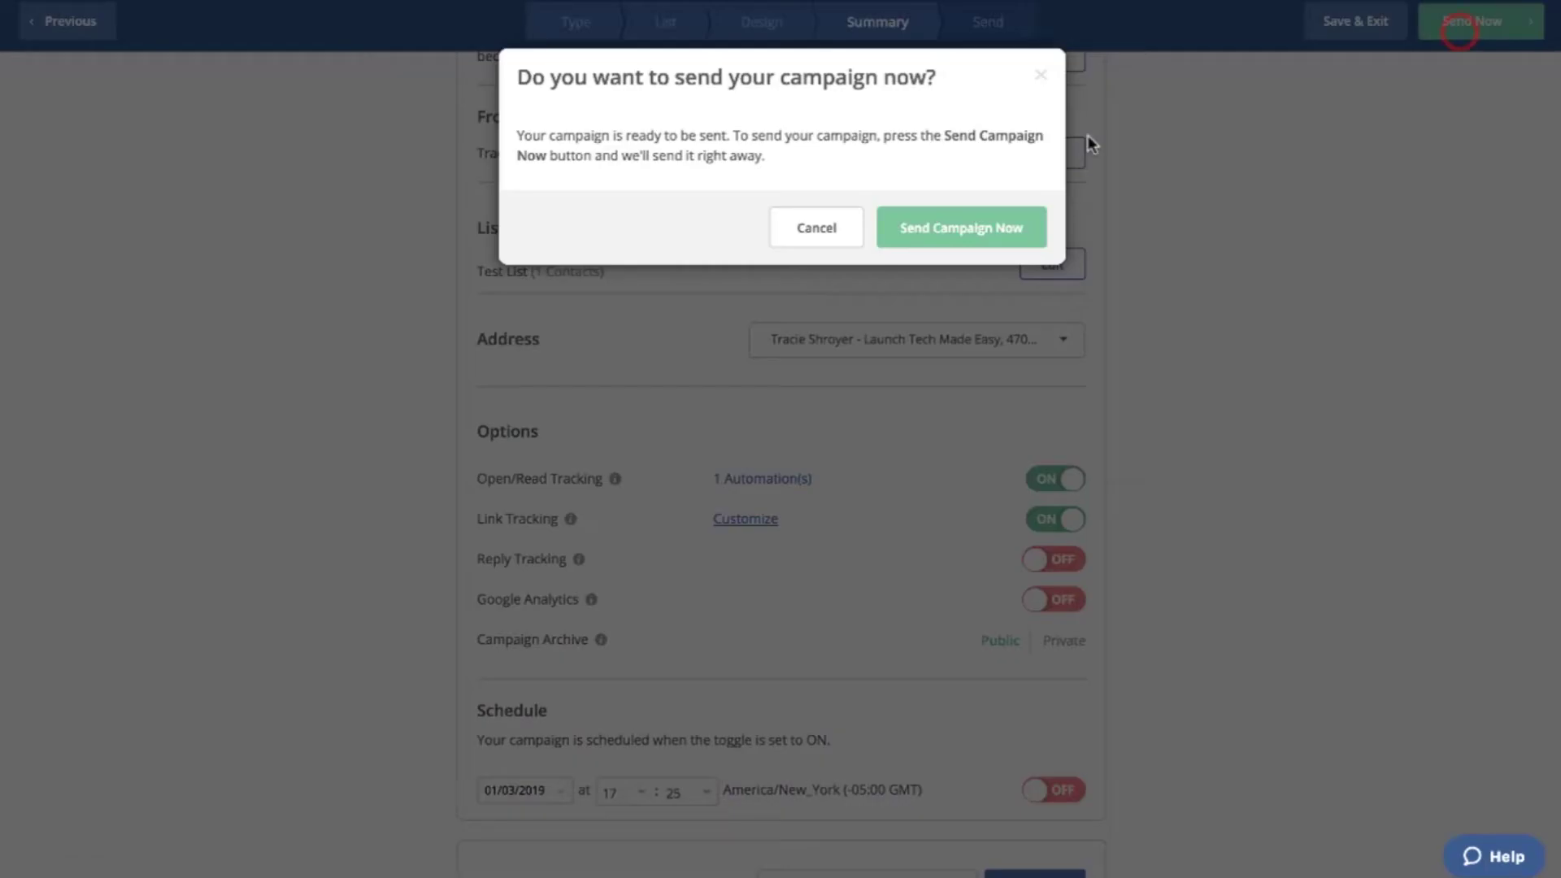
left_click(968, 240)
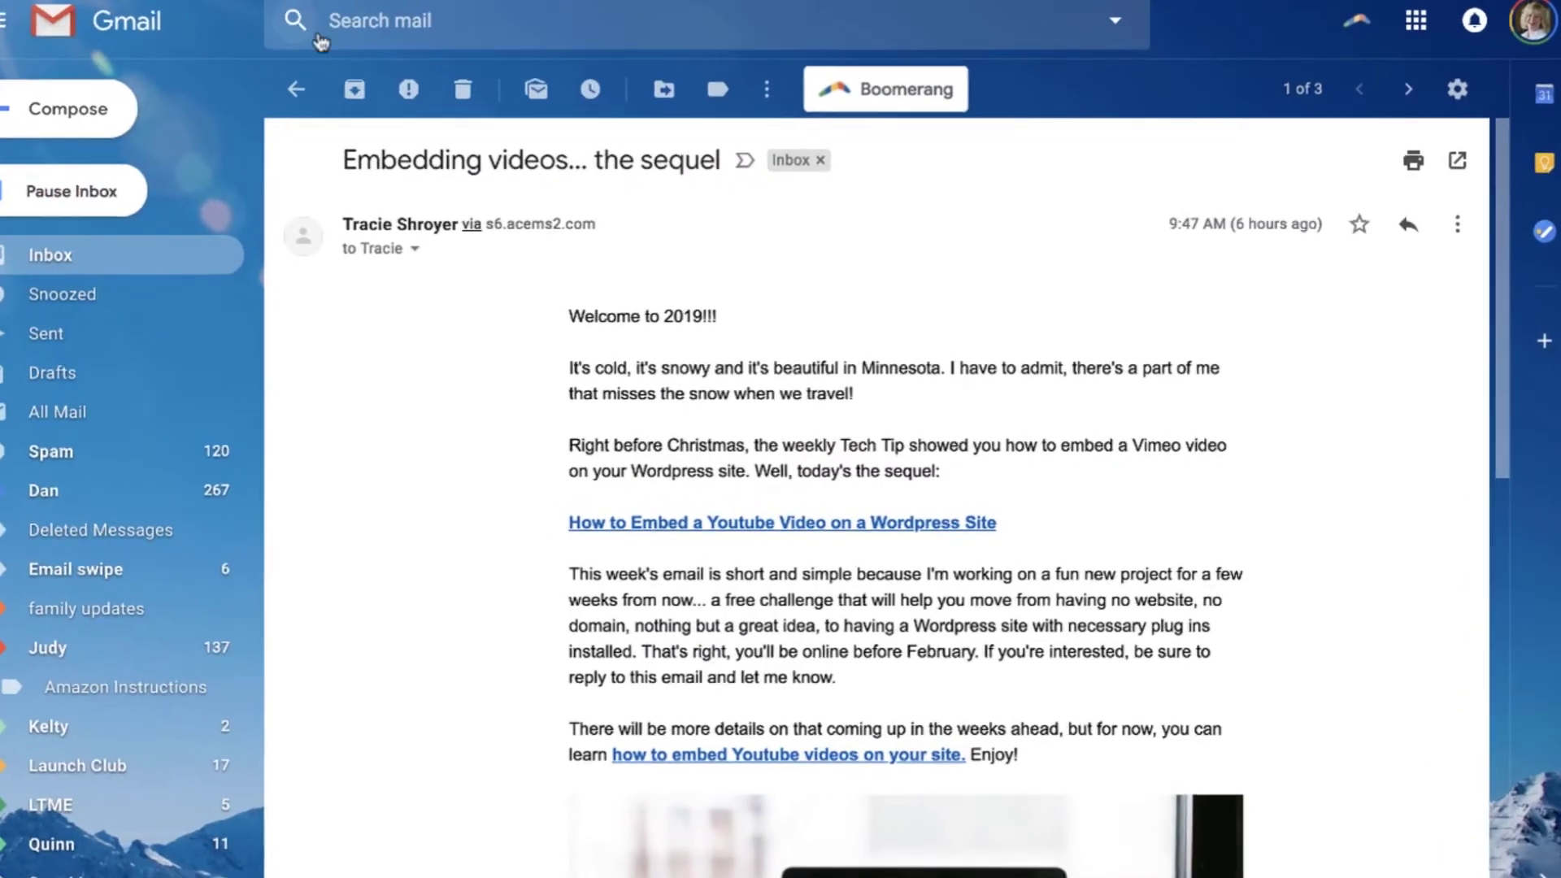
Refresh the Gmail inbox so 'Tech Tip: How to Add Preheader Text' appears with its preheader.
left_click(134, 63)
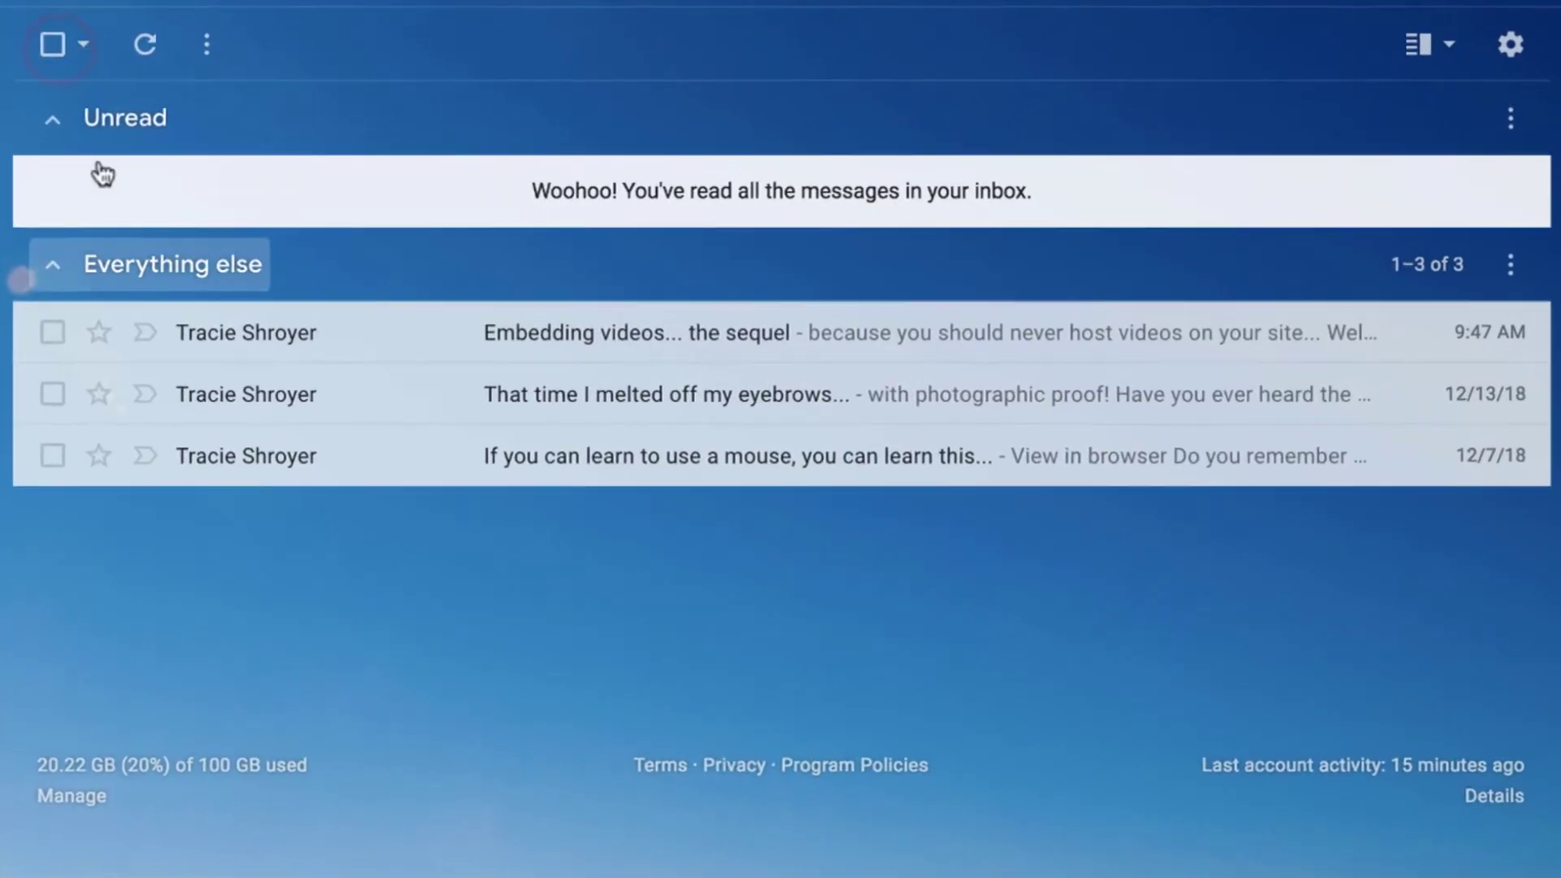
left_click(150, 49)
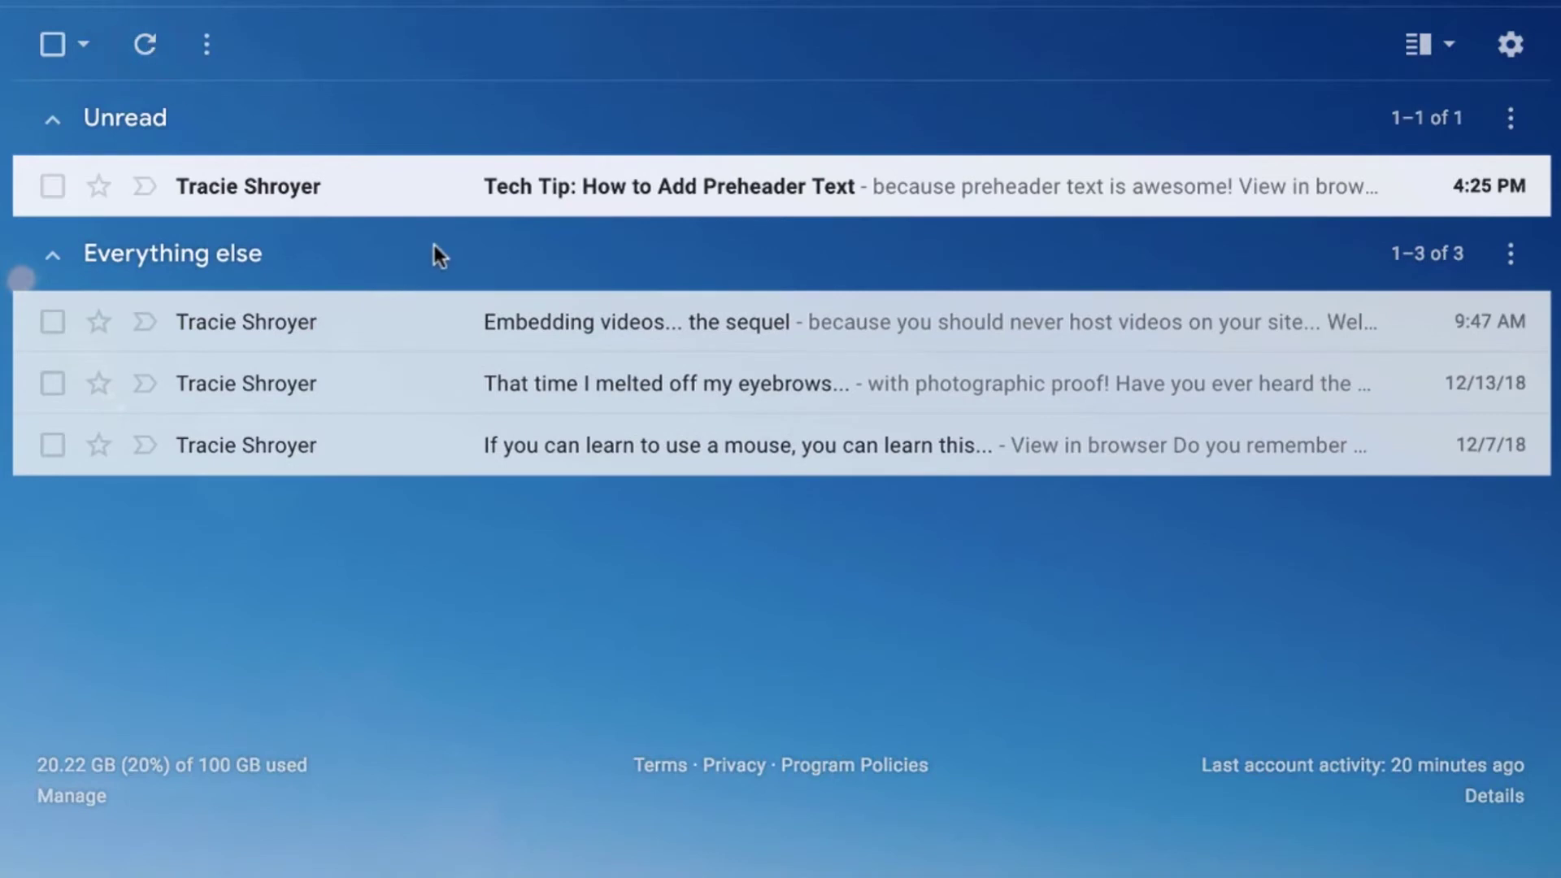